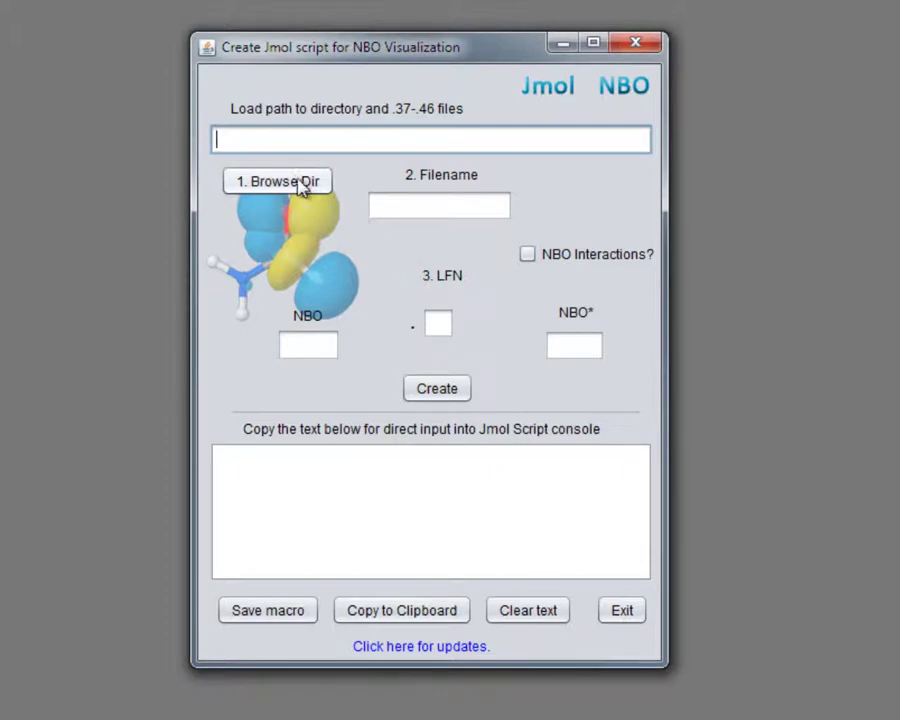
- Pick form.47 from C:\nbo so the form holds path C:/nbo and file name form
left_click(284, 185)
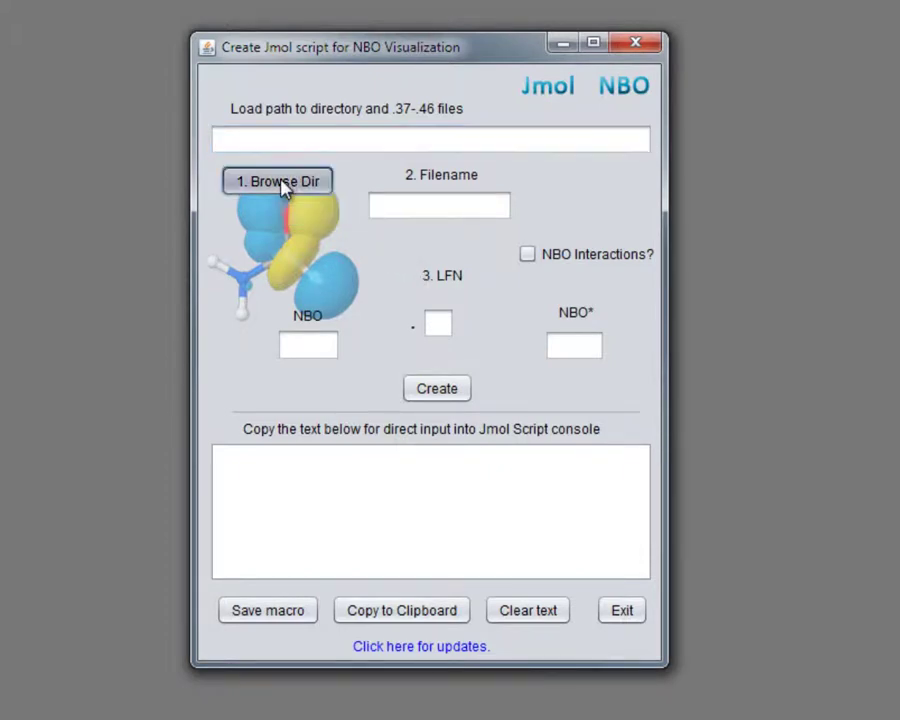
left_click(410, 217)
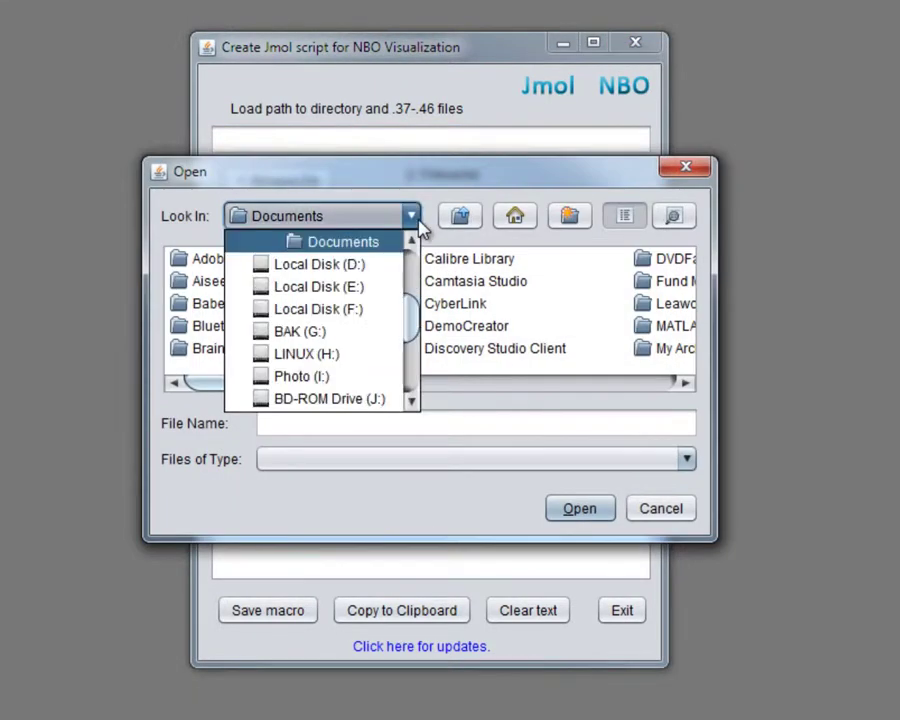
left_click_drag(417, 318, 418, 283)
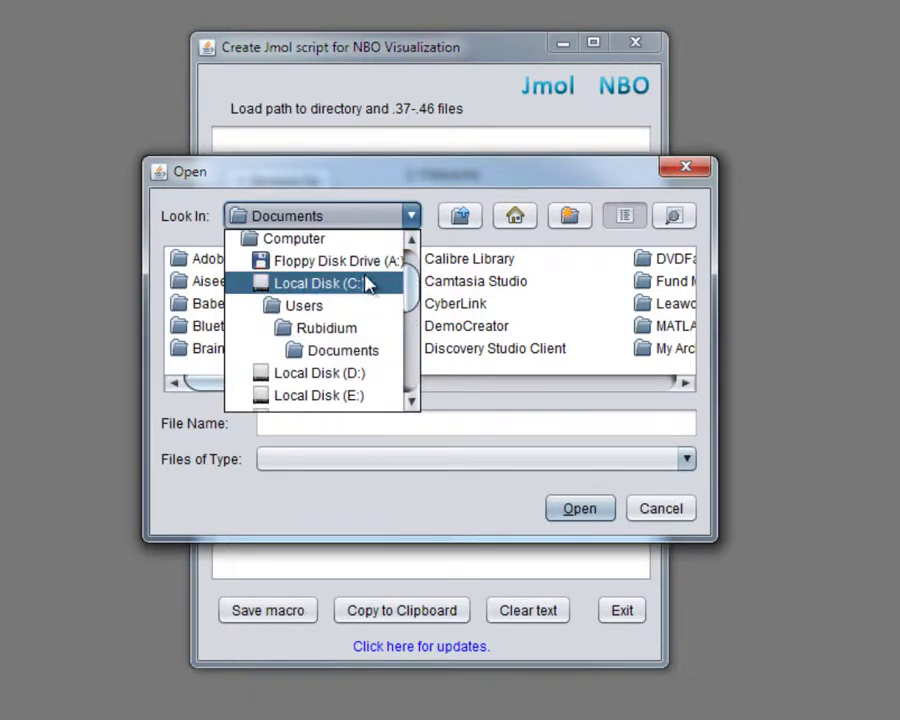
left_click(368, 283)
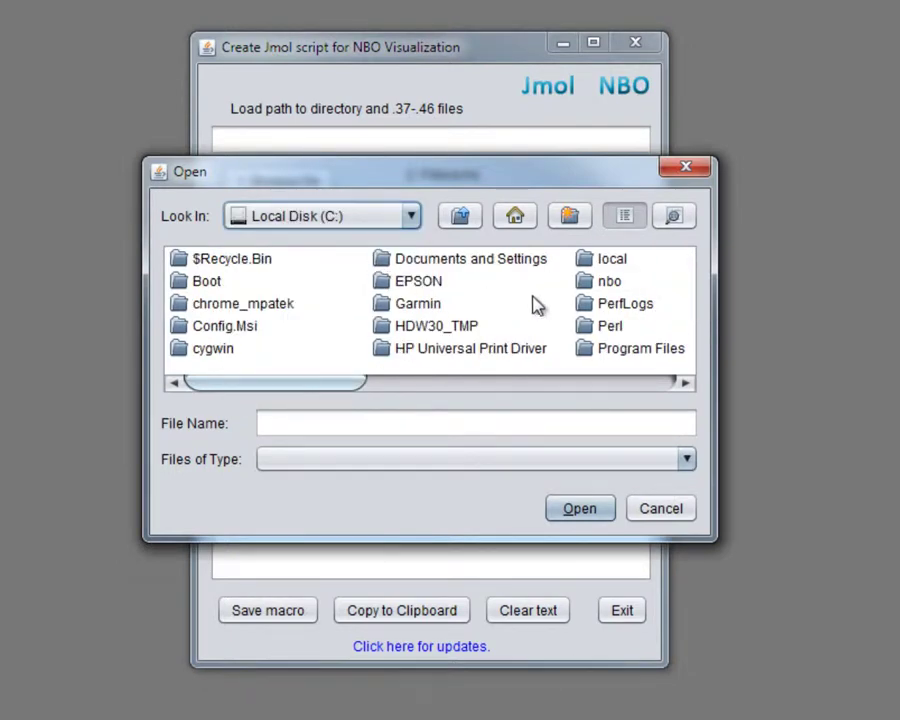
double_click(586, 282)
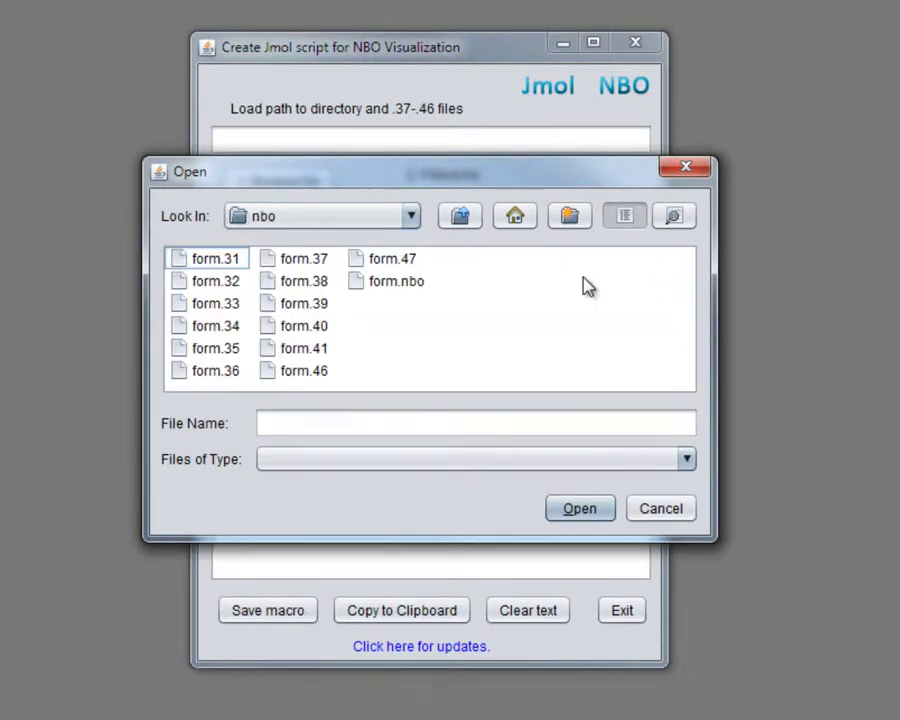
left_click(357, 264)
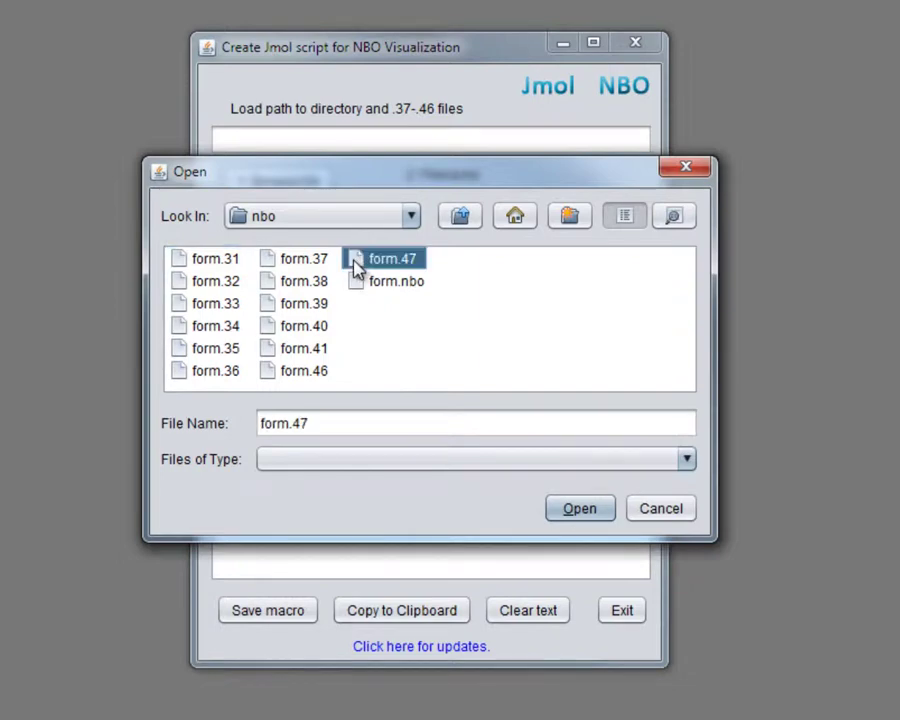
left_click(566, 512)
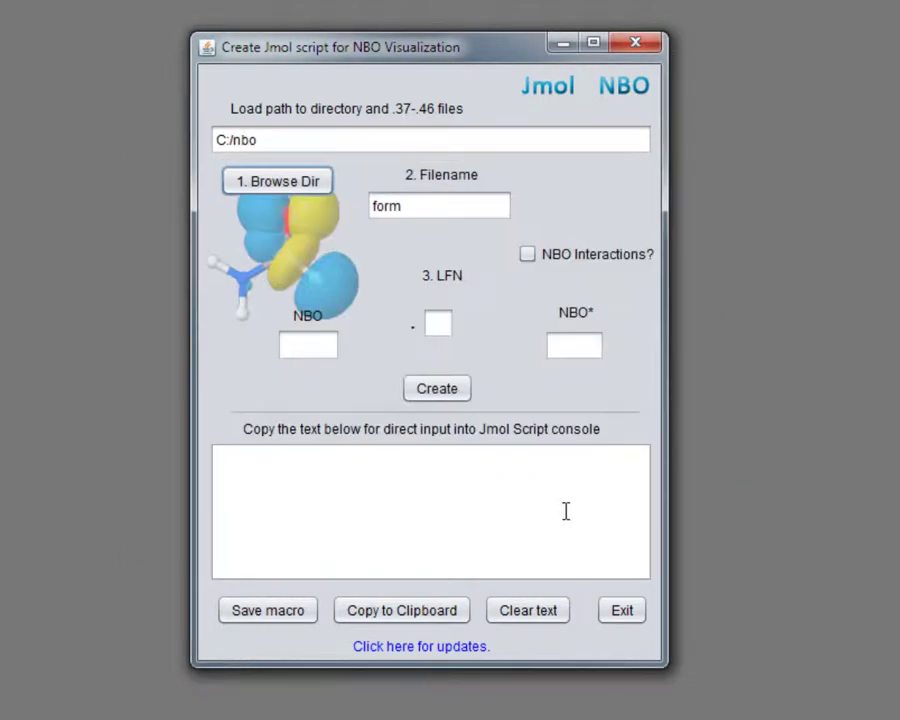
- Enter LFN 37 and NBO 12, generate the Jmol script, and copy it to the clipboard
left_click(445, 324)
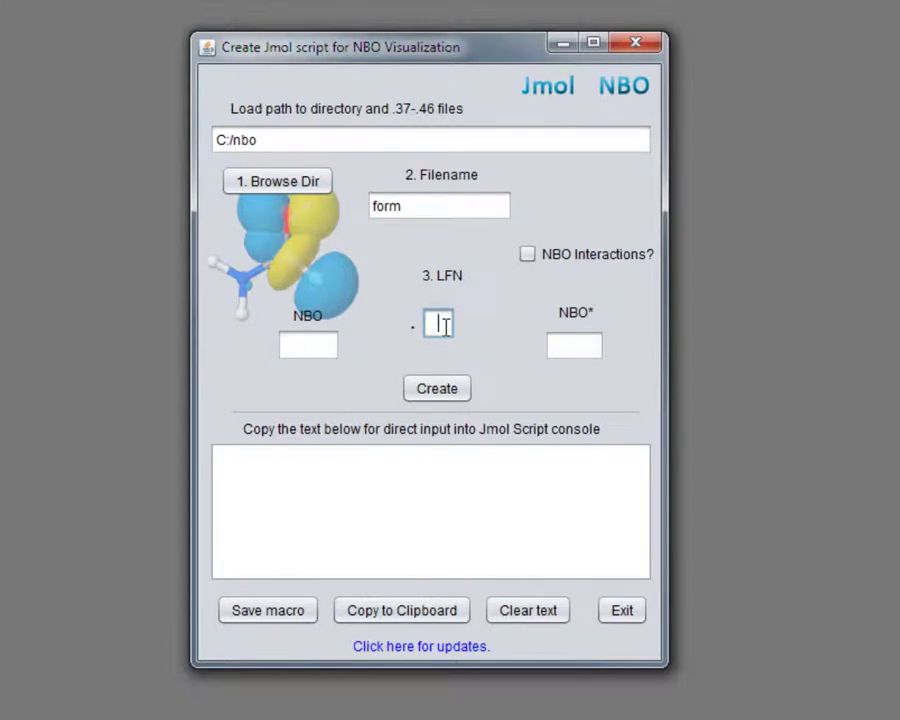
type("37")
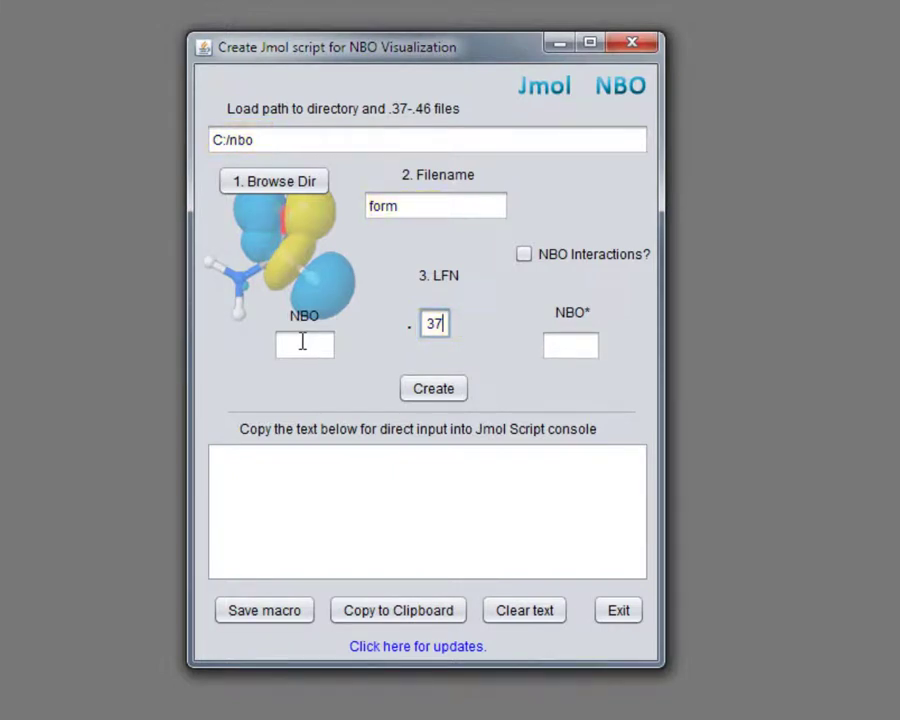
left_click(302, 342)
type("12")
left_click(436, 398)
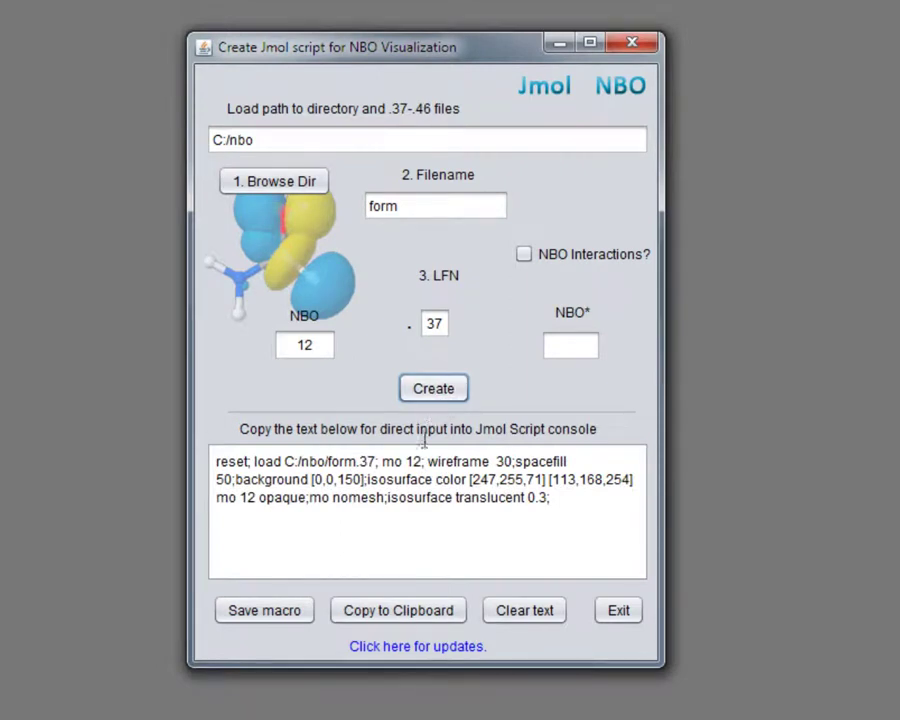
left_click(393, 620)
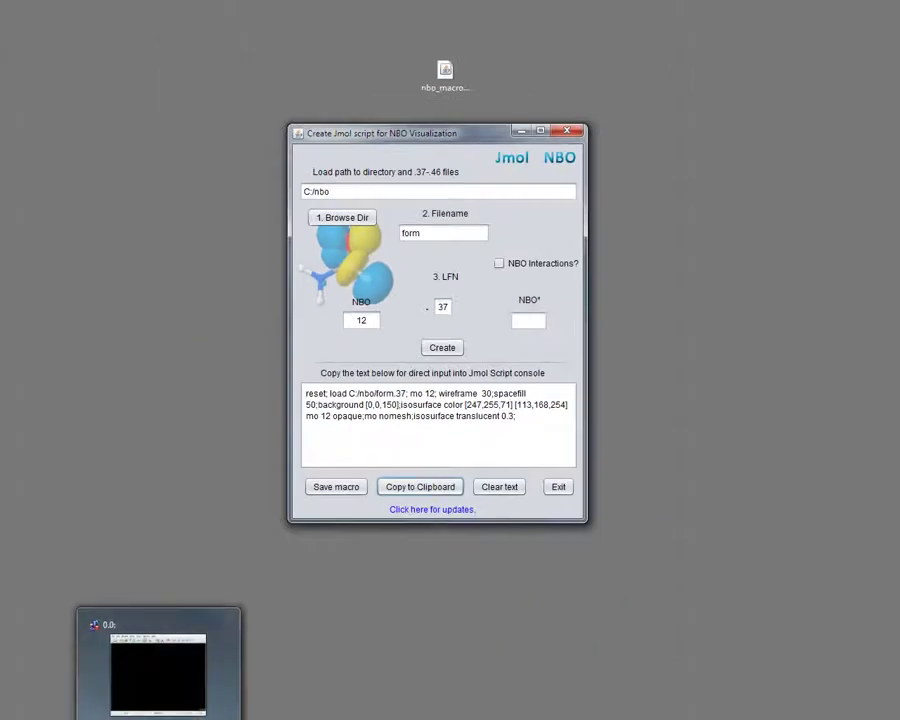
- Paste and run the script in Jmol's console, then rotate to view the NBO 12 isosurface
left_click(158, 675)
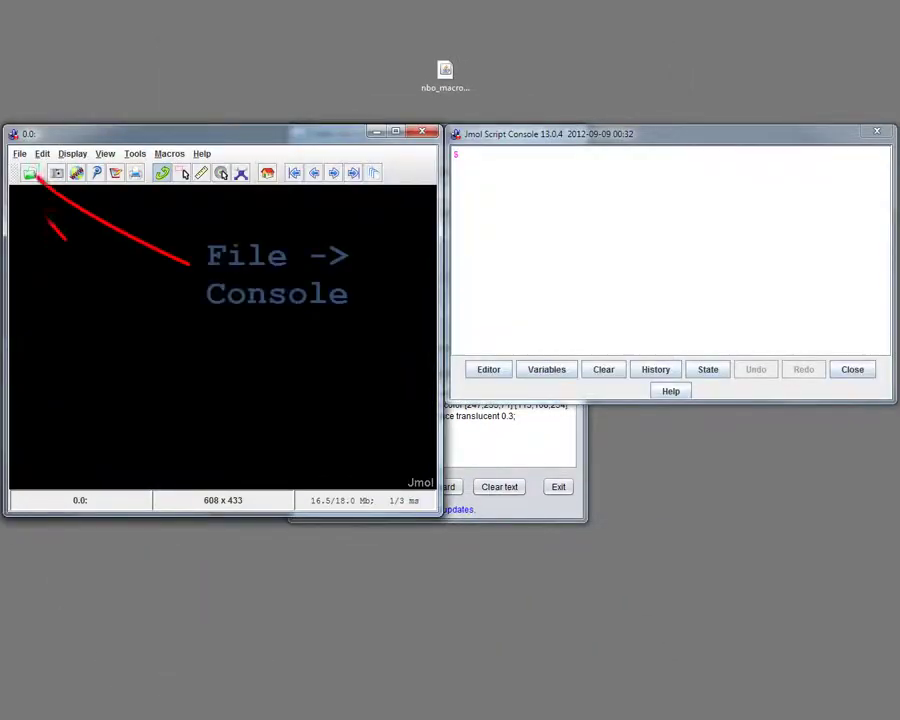
left_click(483, 167)
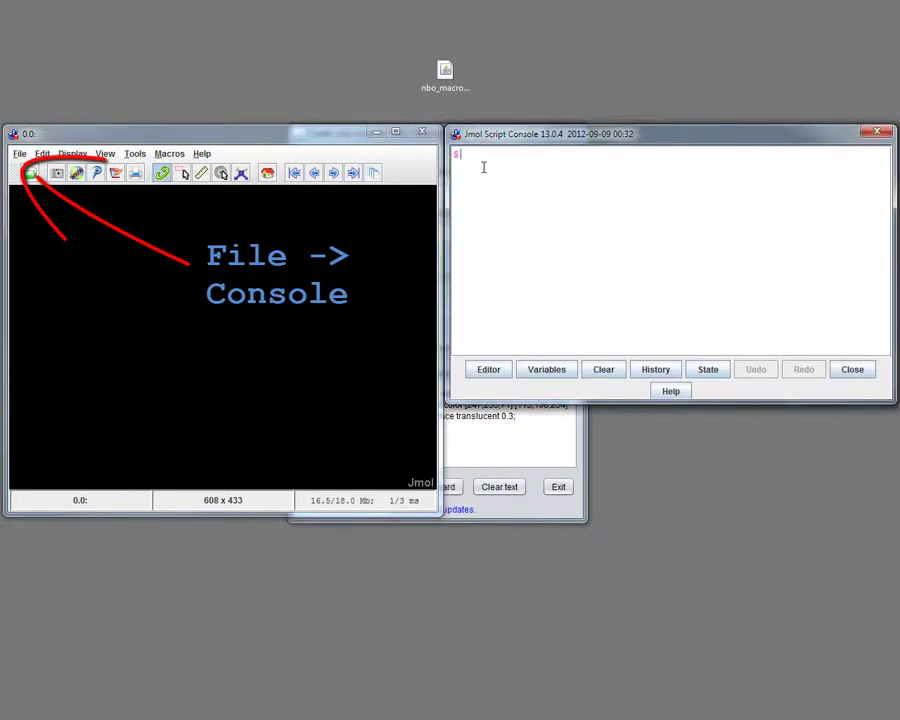
key("ctrl+v")
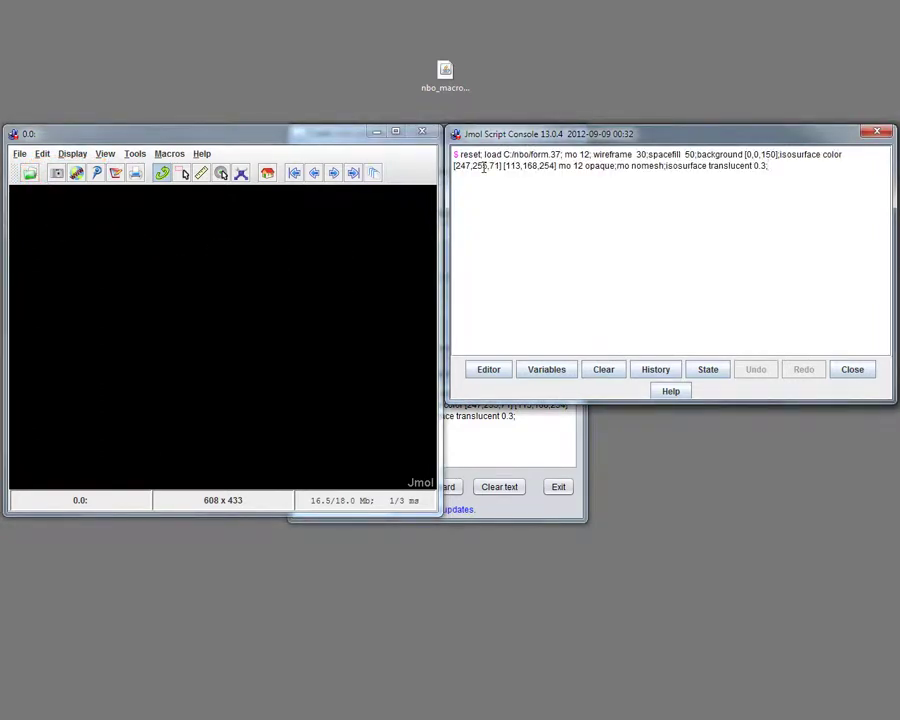
key("Return")
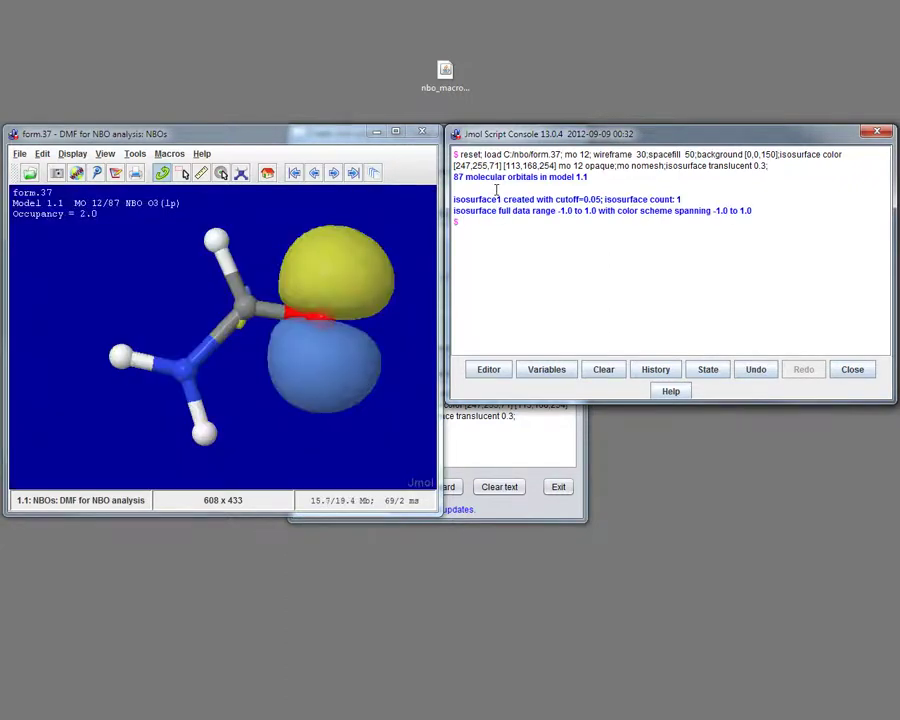
left_click_drag(279, 331, 303, 346)
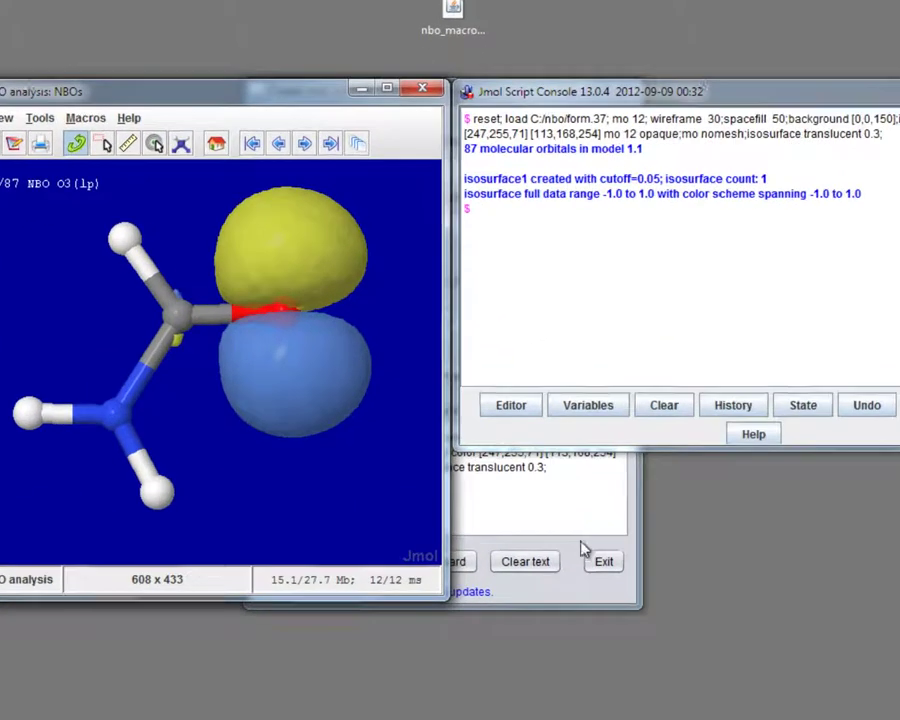
- Add NBO* 87 with interactions enabled, regenerate the script, and copy it
left_click(529, 509)
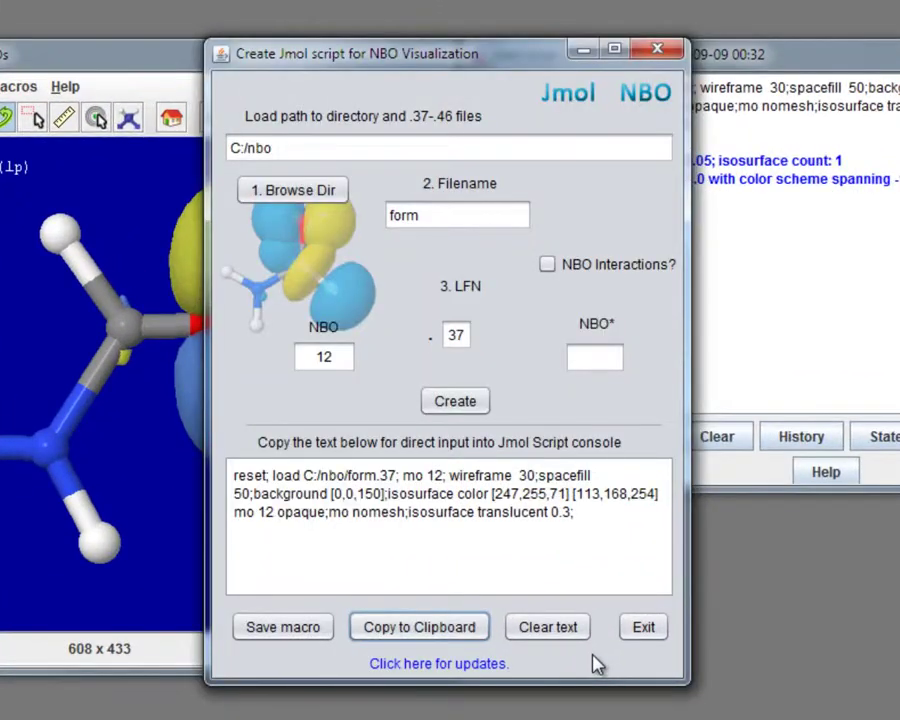
left_click(592, 362)
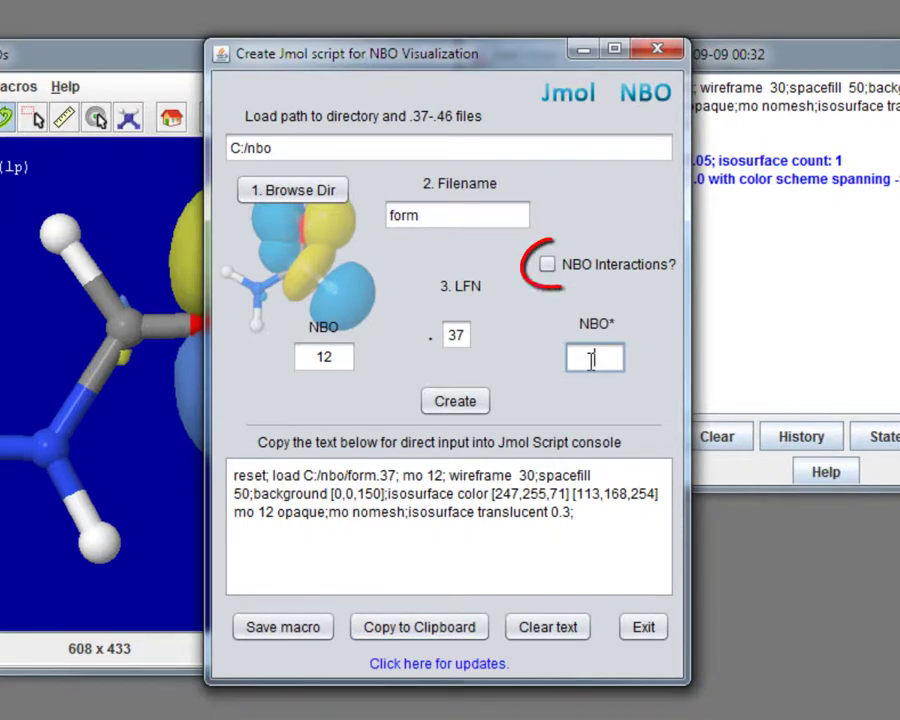
type("87")
left_click(547, 264)
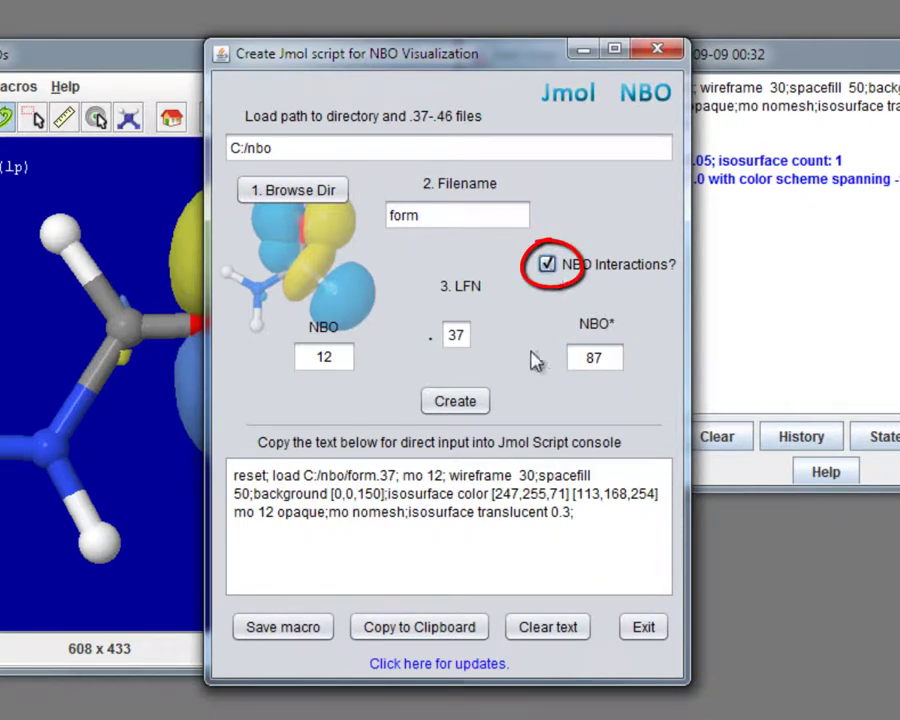
left_click(550, 628)
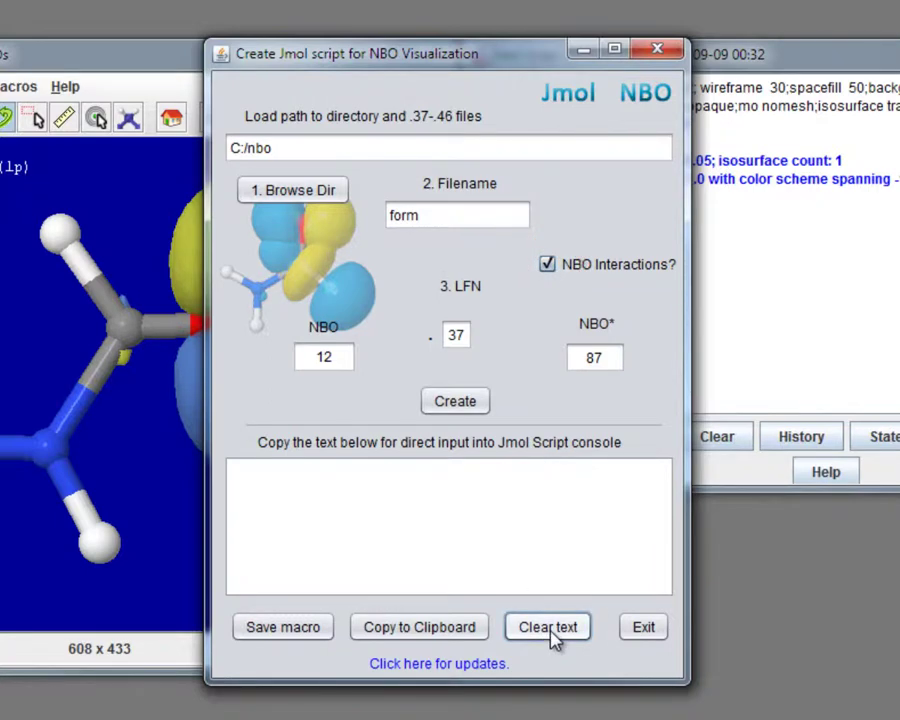
left_click(458, 401)
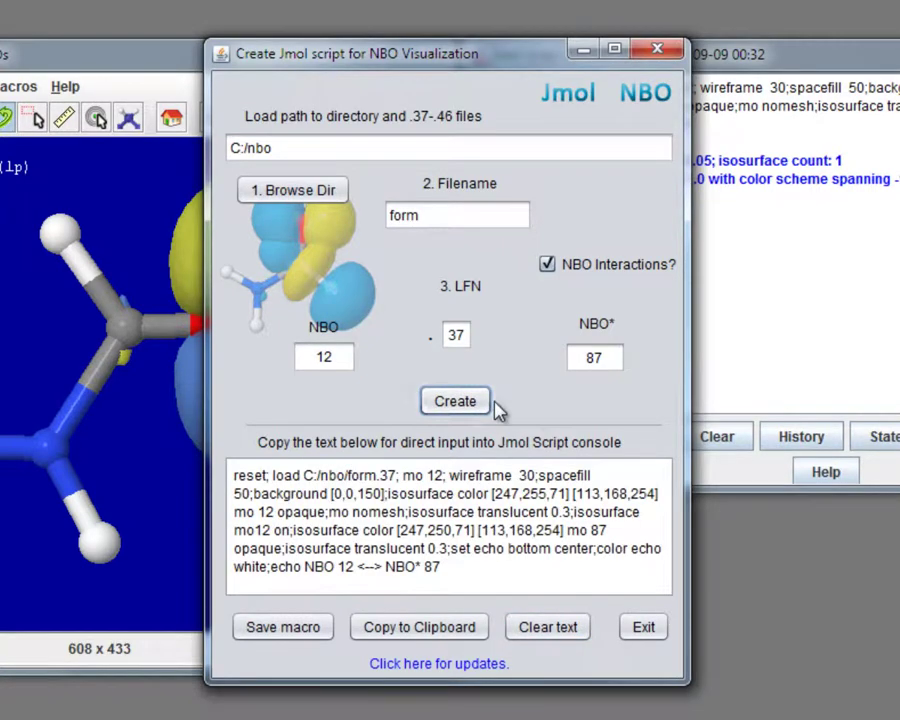
left_click(418, 630)
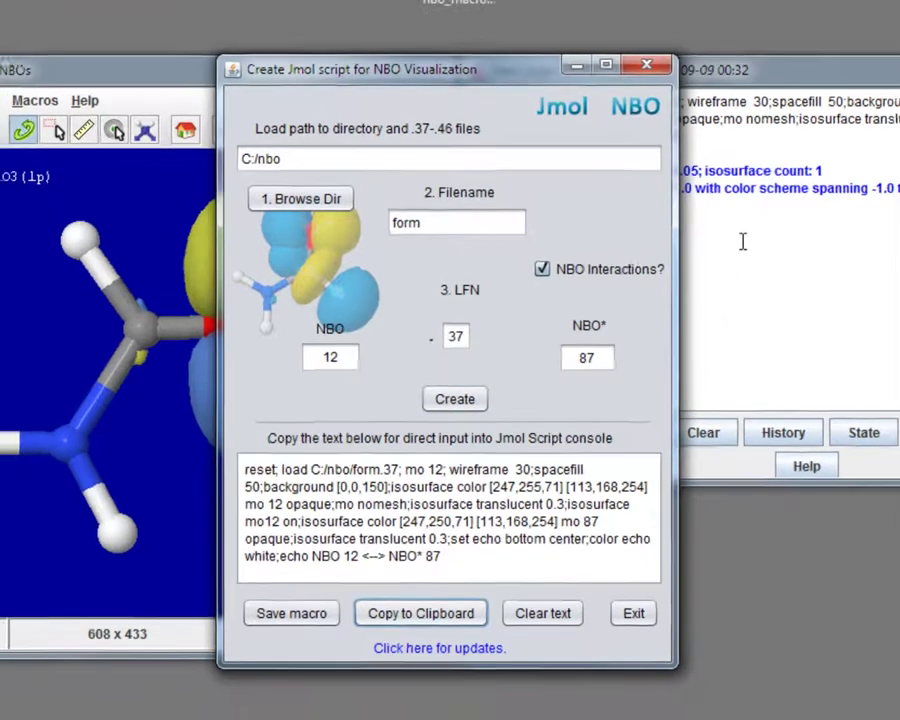
- Run the pasted script in the Jmol console, rotate the NBO 12/NBO* 87 lobes, then clear the output
left_click(743, 241)
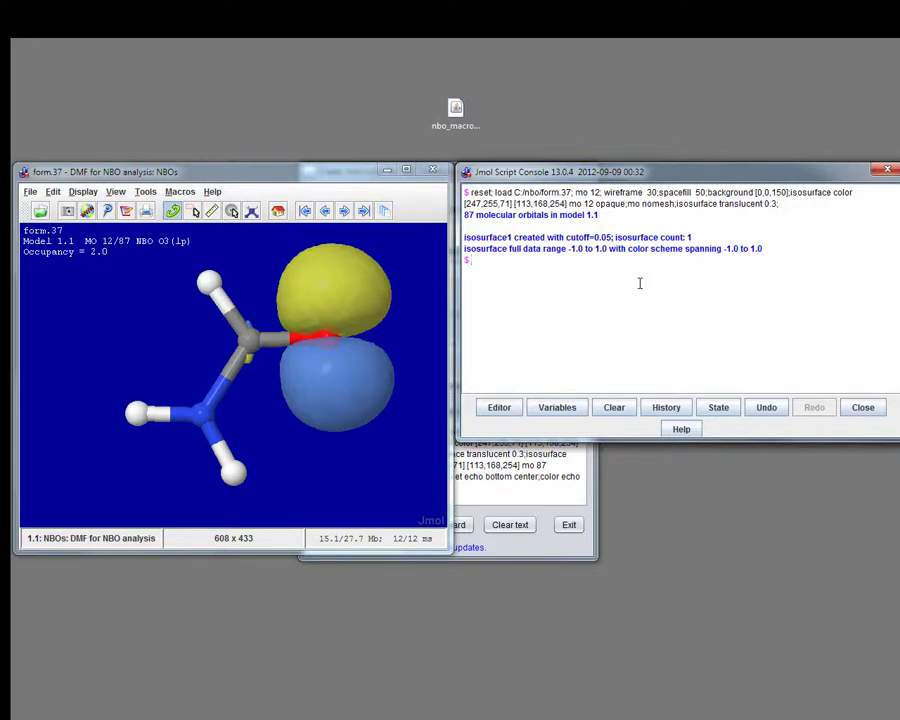
key("ctrl+v")
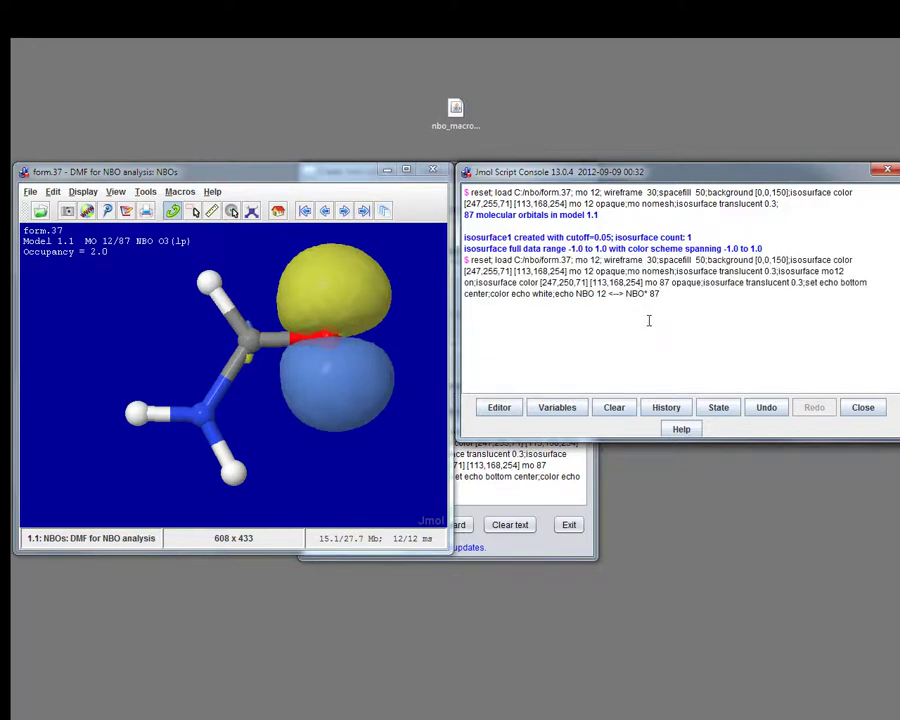
key("Return")
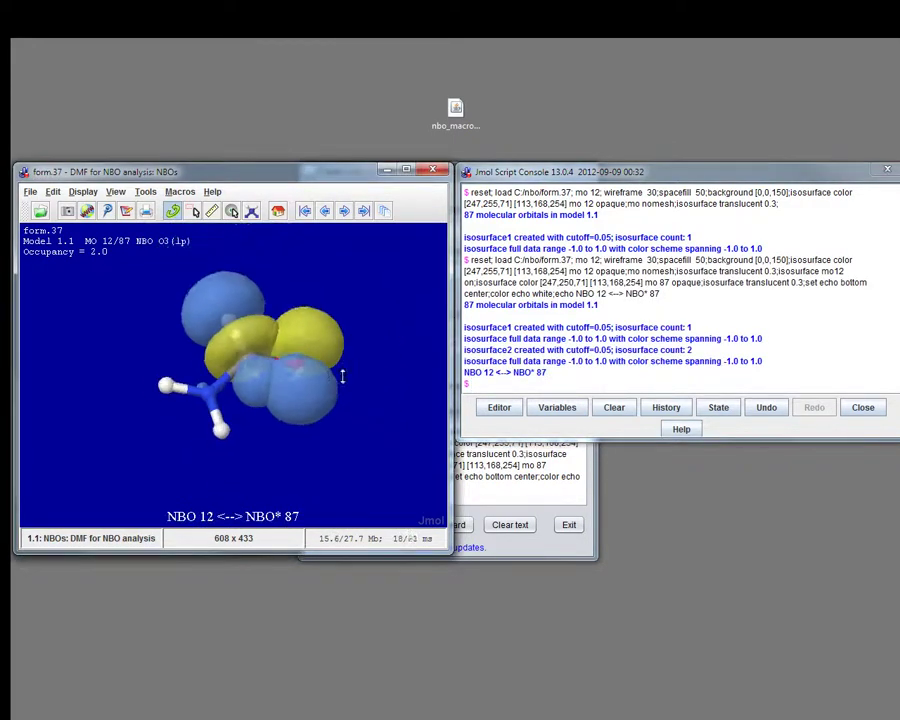
left_click_drag(342, 374, 441, 535)
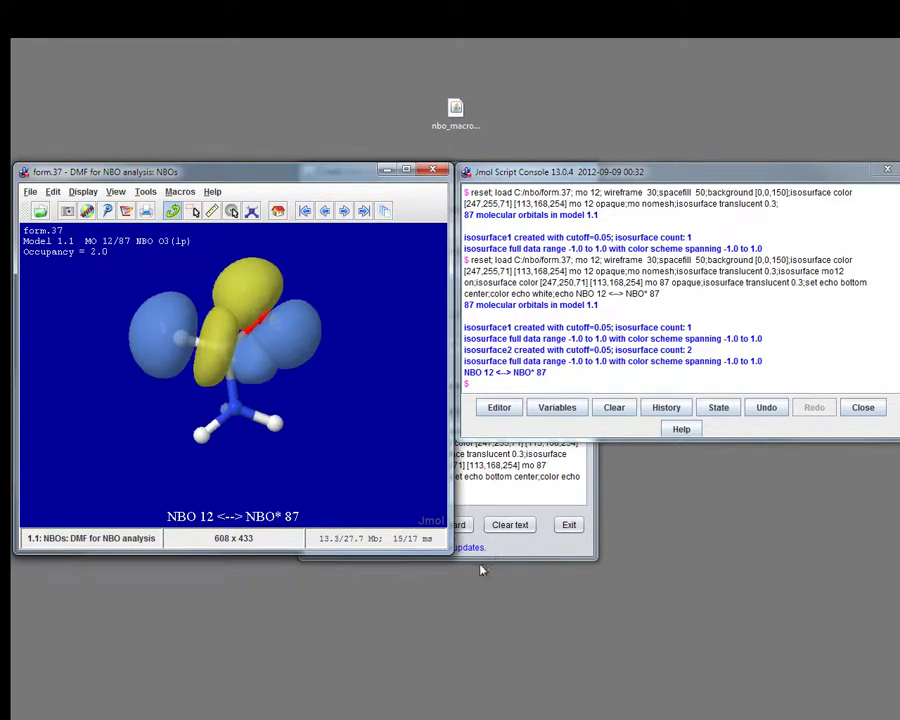
left_click(615, 410)
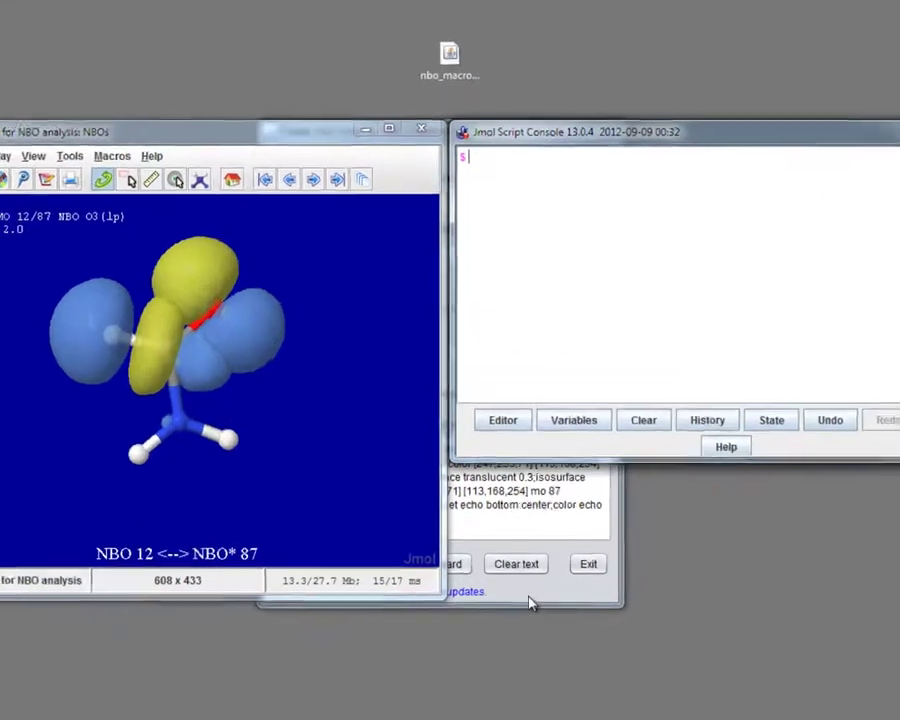
- Clear the generated script and empty the path, file name, NBO and NBO* fields
left_click(530, 552)
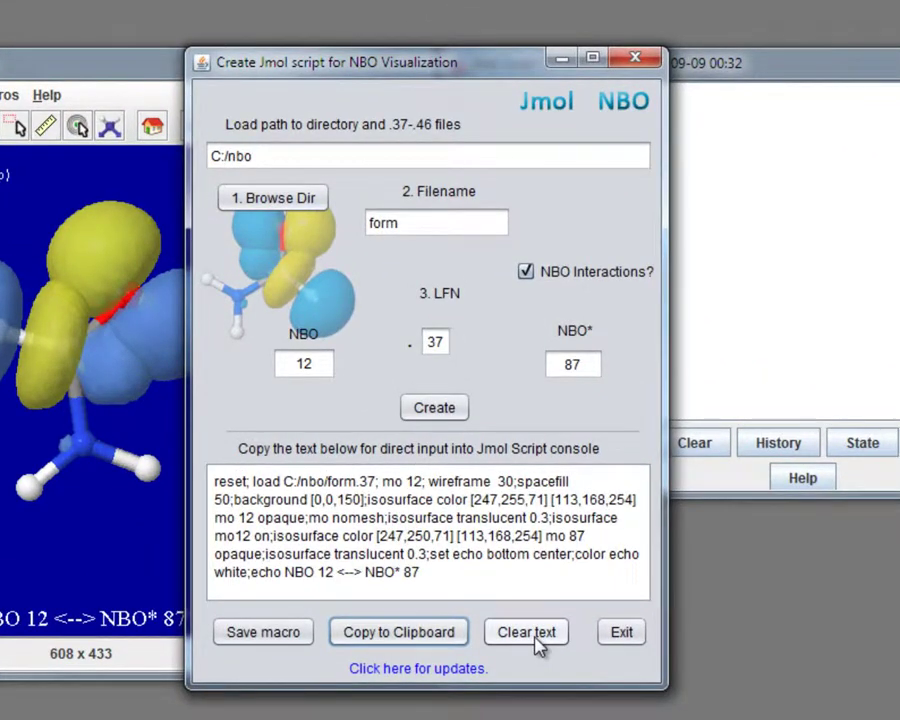
left_click(537, 643)
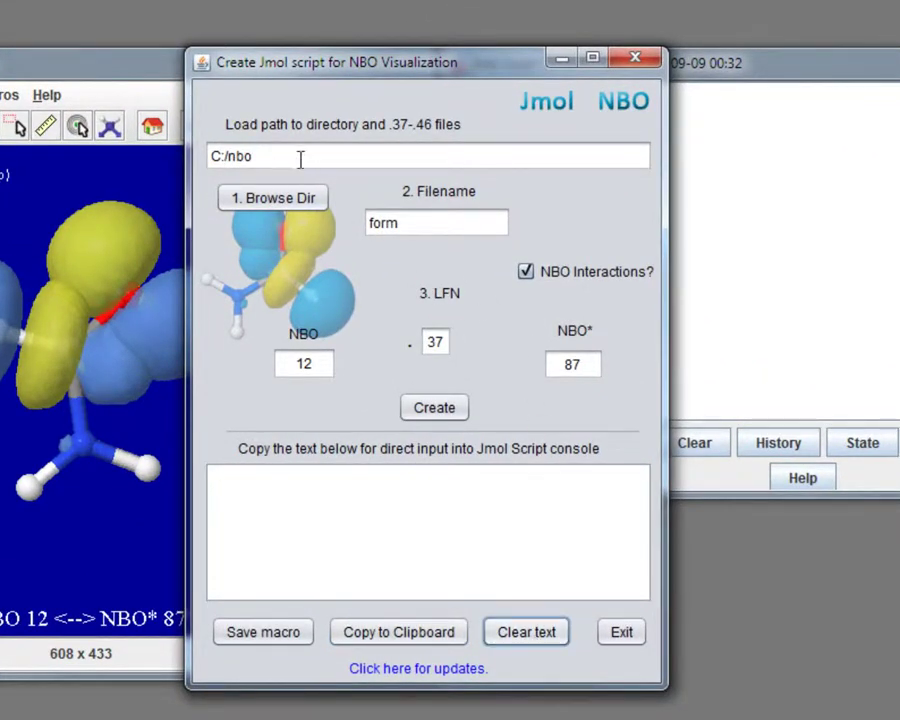
left_click(252, 155)
left_click_drag(252, 155, 201, 153)
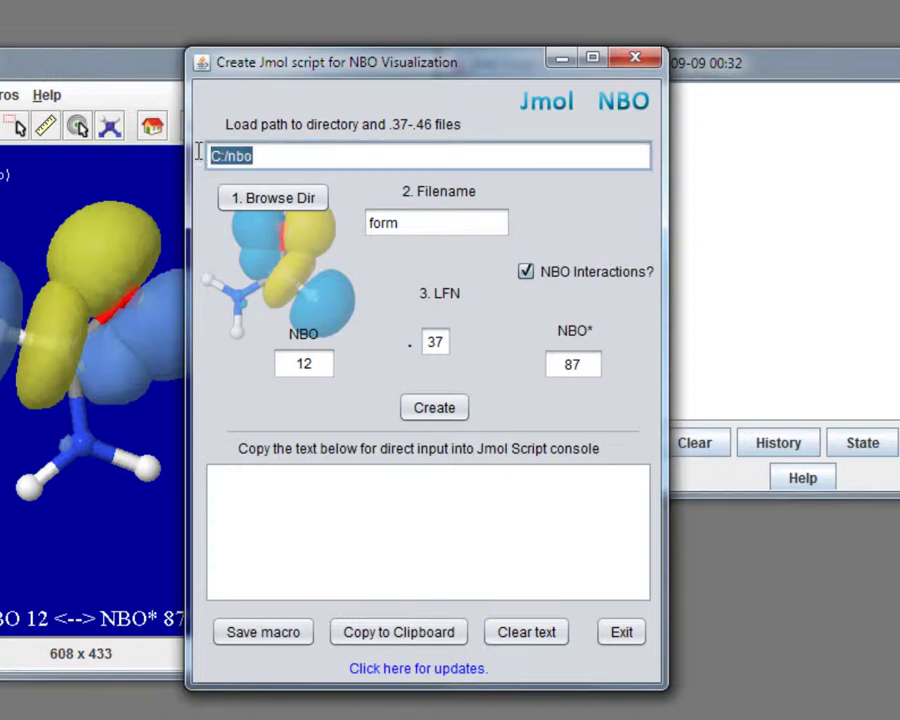
key("BackSpace")
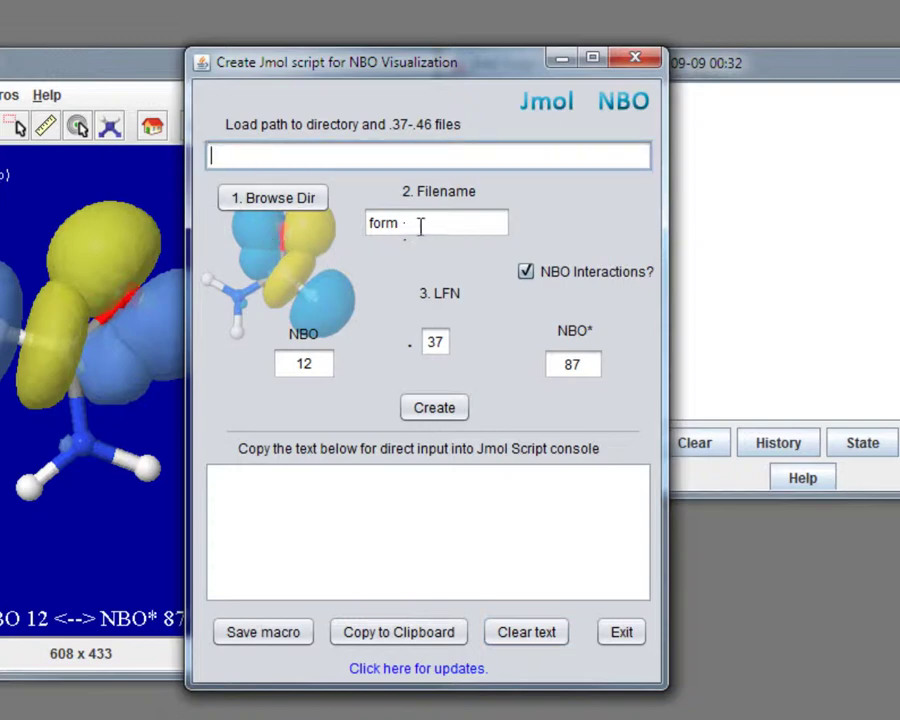
double_click(421, 222)
key("BackSpace")
double_click(322, 362)
key("BackSpace")
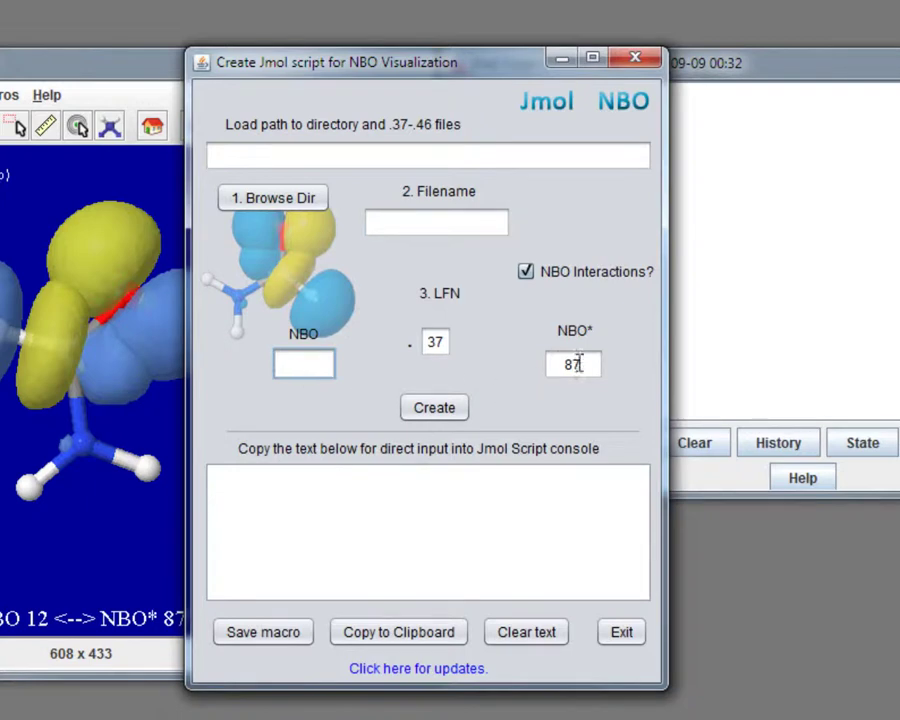
double_click(580, 364)
key("BackSpace")
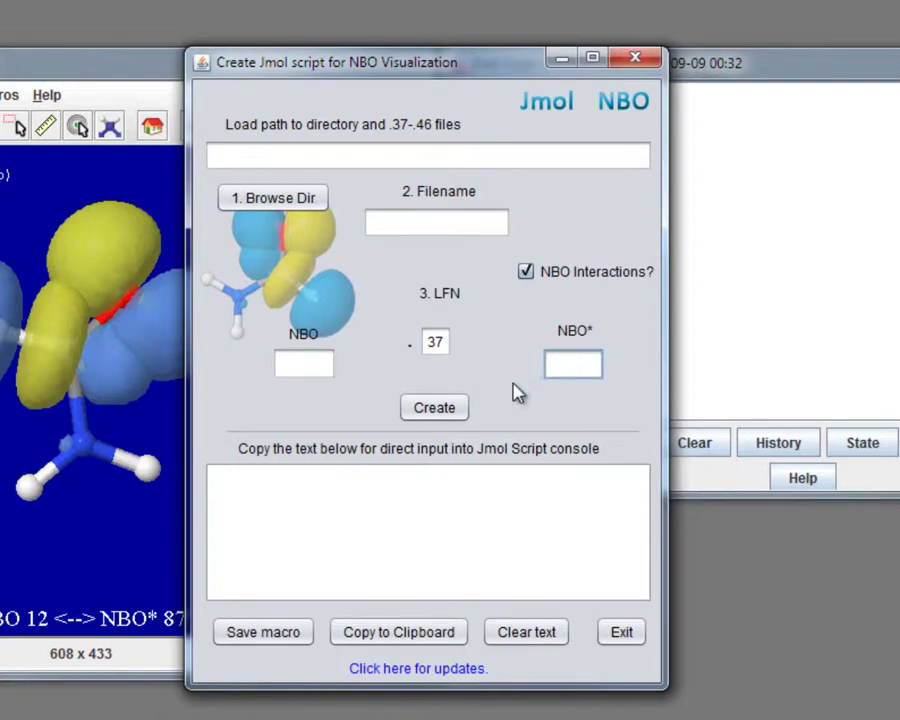
- Run Create with empty fields and dismiss the missing directory path and file name warnings
left_click(430, 410)
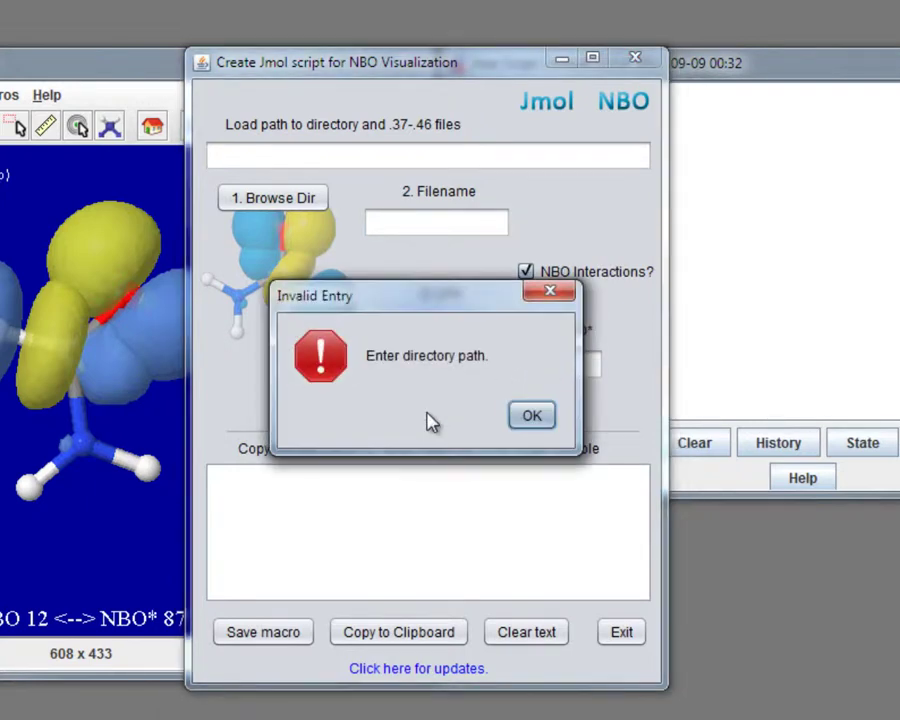
left_click(522, 413)
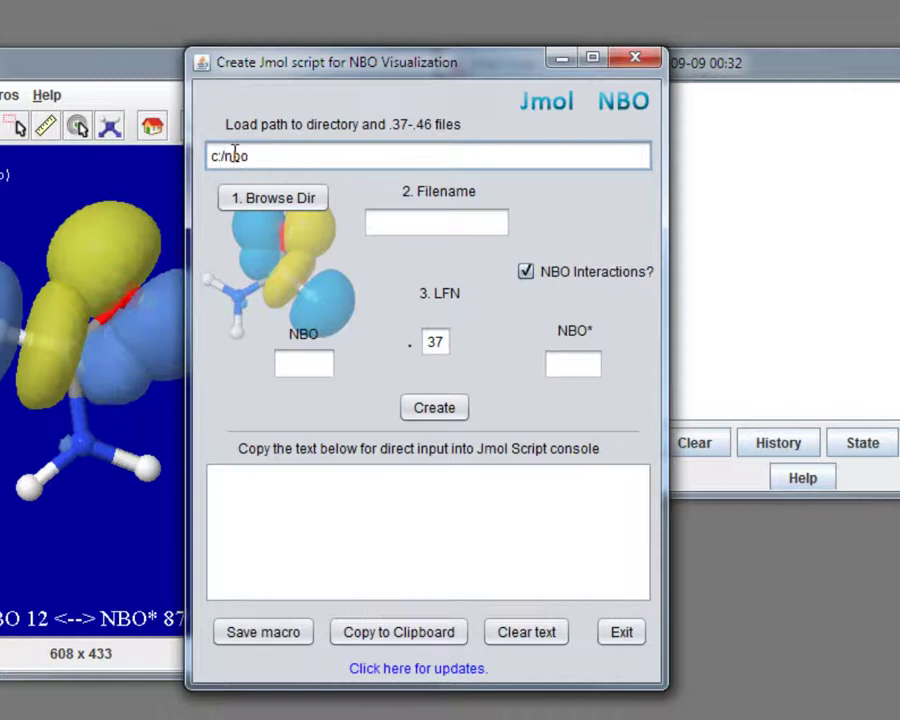
left_click(412, 227)
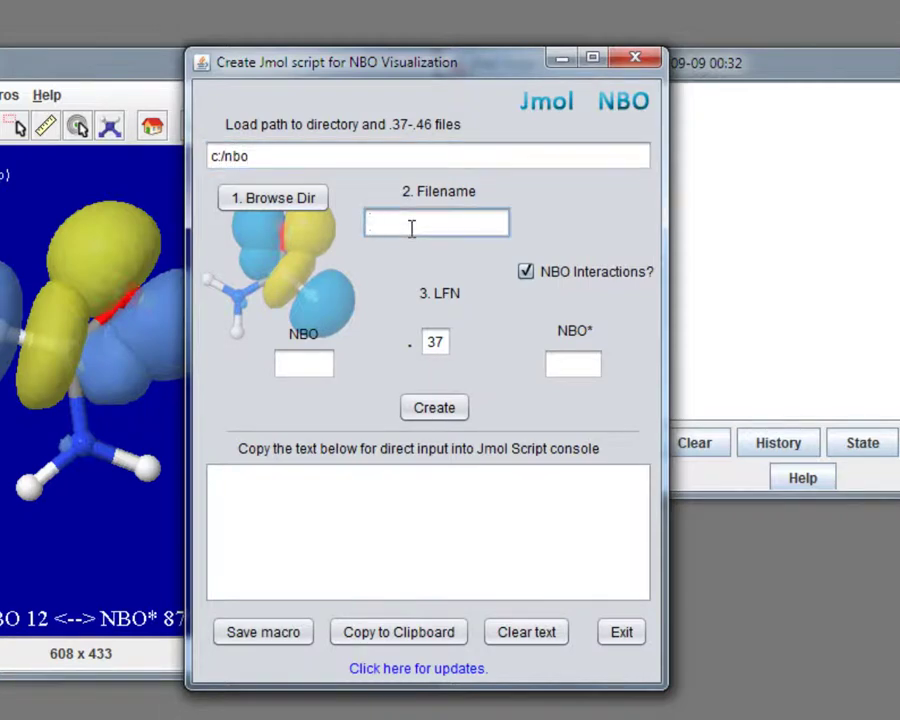
left_click(434, 407)
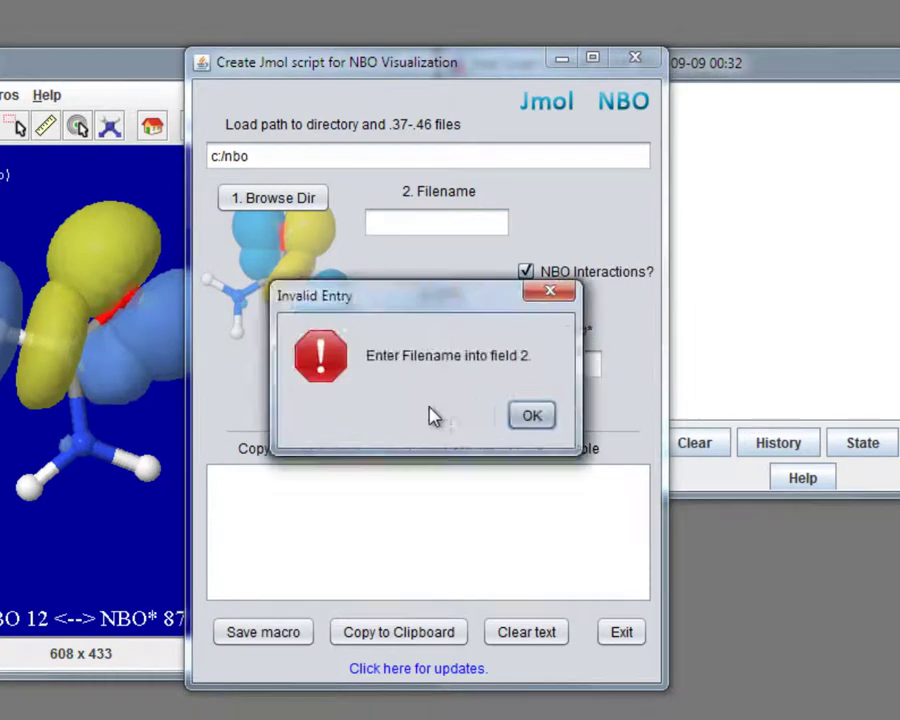
left_click(530, 413)
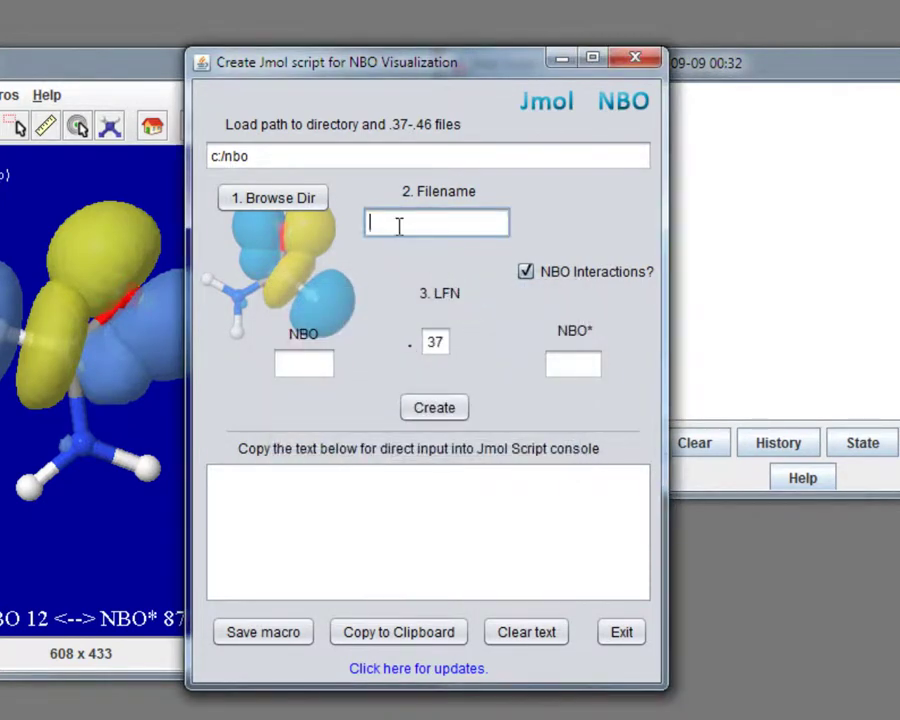
- Enter file name form and NBO* 87, dismissing the missing NBO and NBO pair warnings
type("form")
left_click(450, 414)
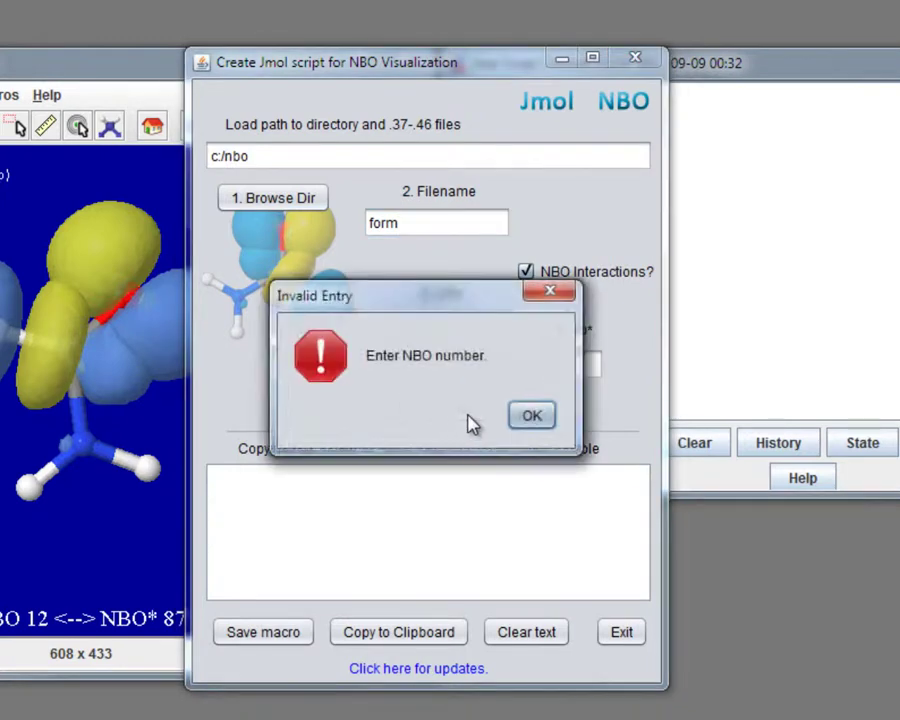
left_click(532, 418)
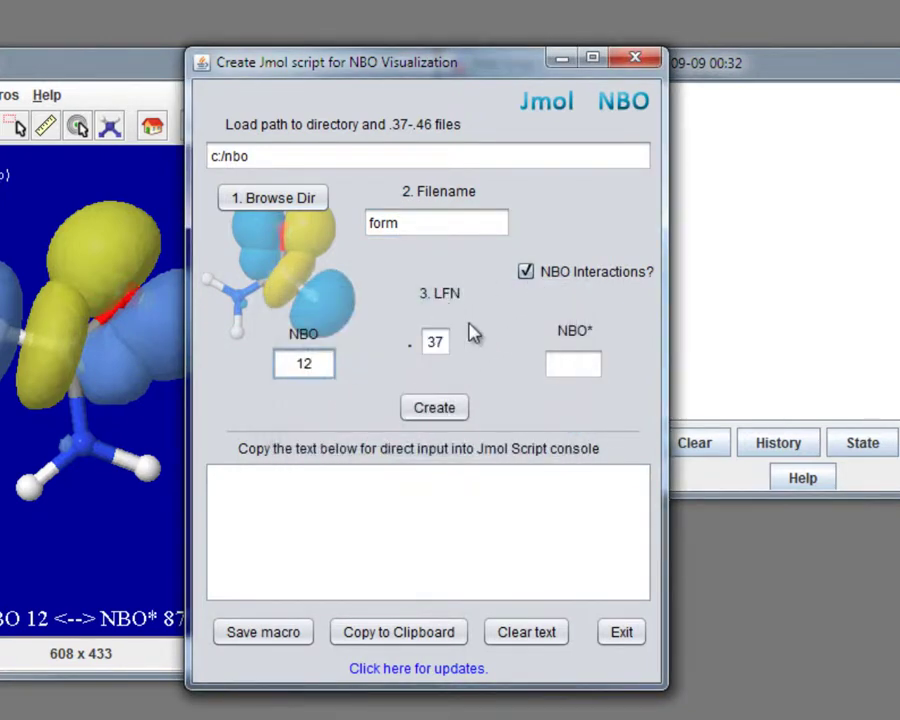
left_click(436, 412)
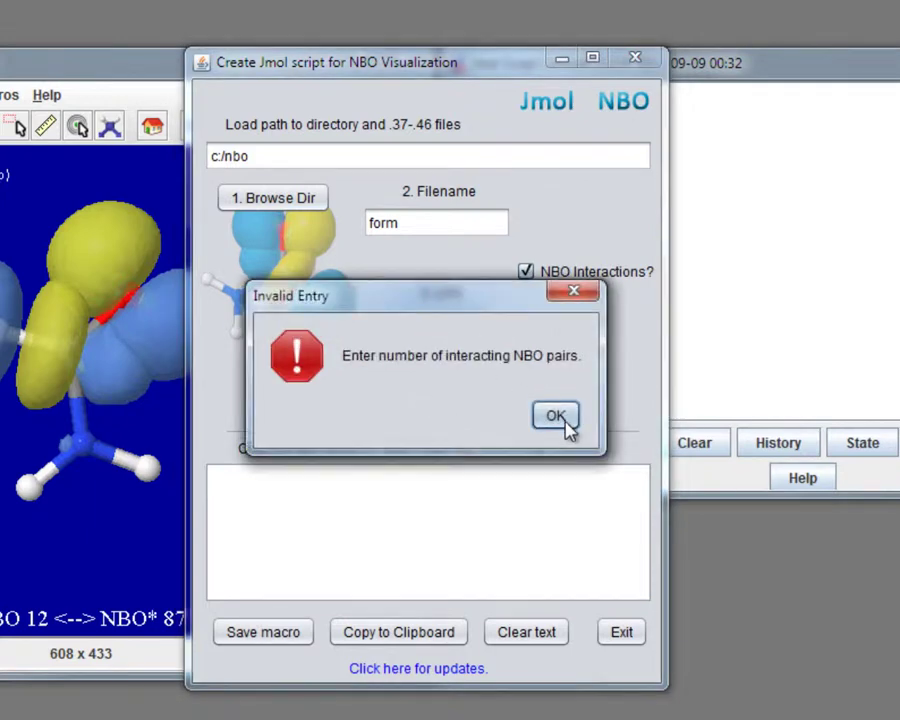
left_click(556, 416)
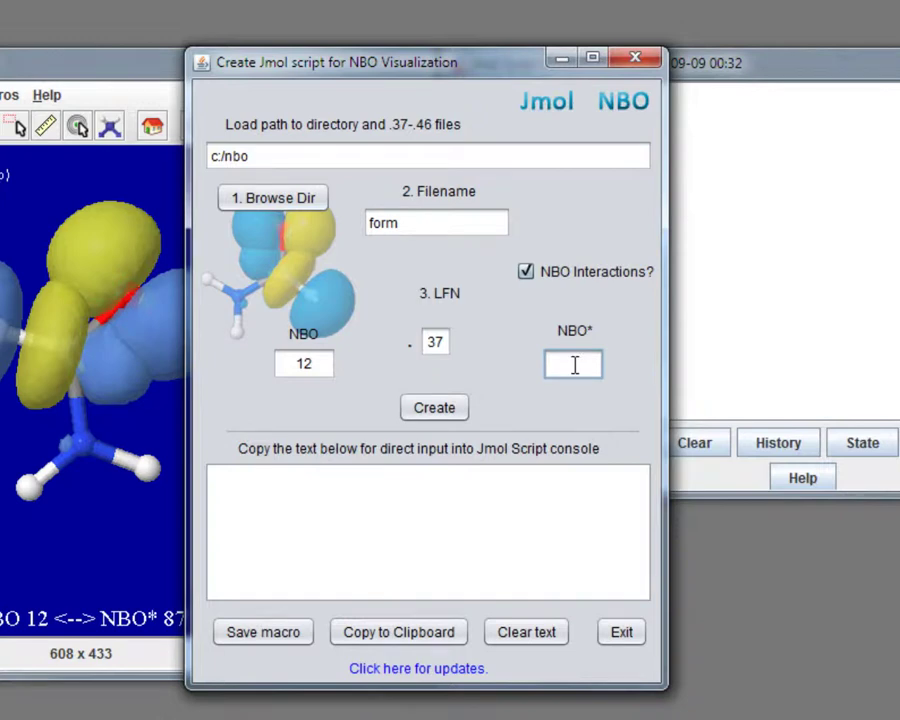
left_click(574, 365)
type("87")
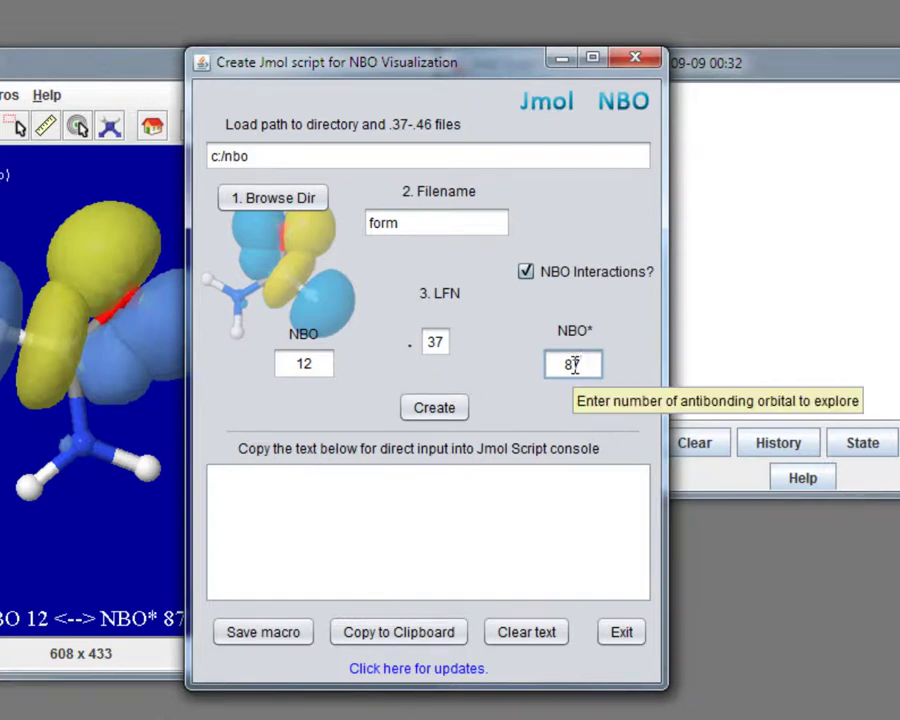
- Generate the script and save it as form_12-87.macro, acknowledging the confirmation
left_click(435, 410)
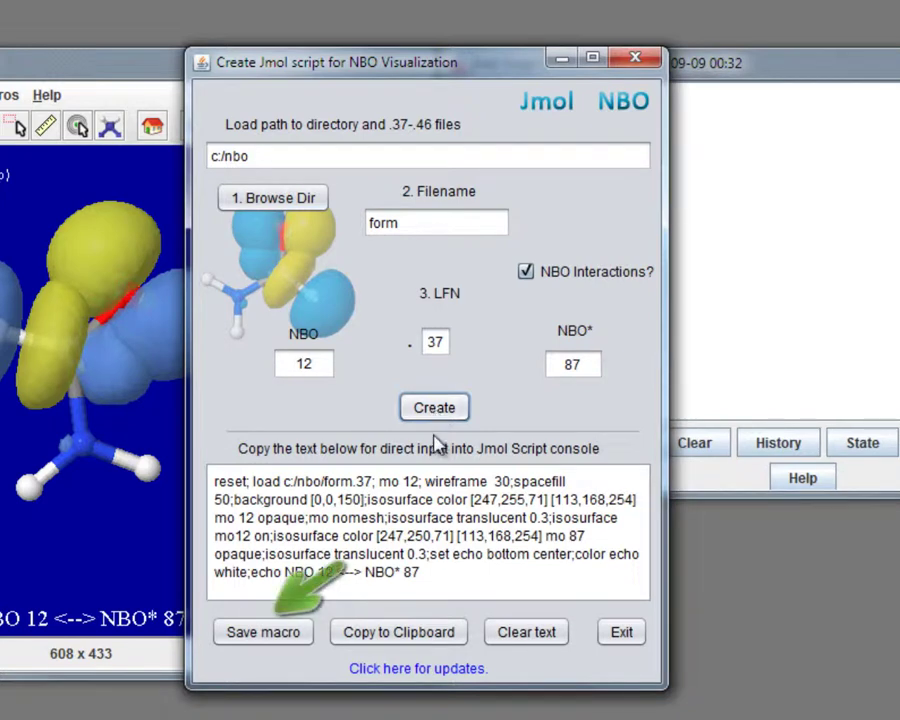
left_click(263, 633)
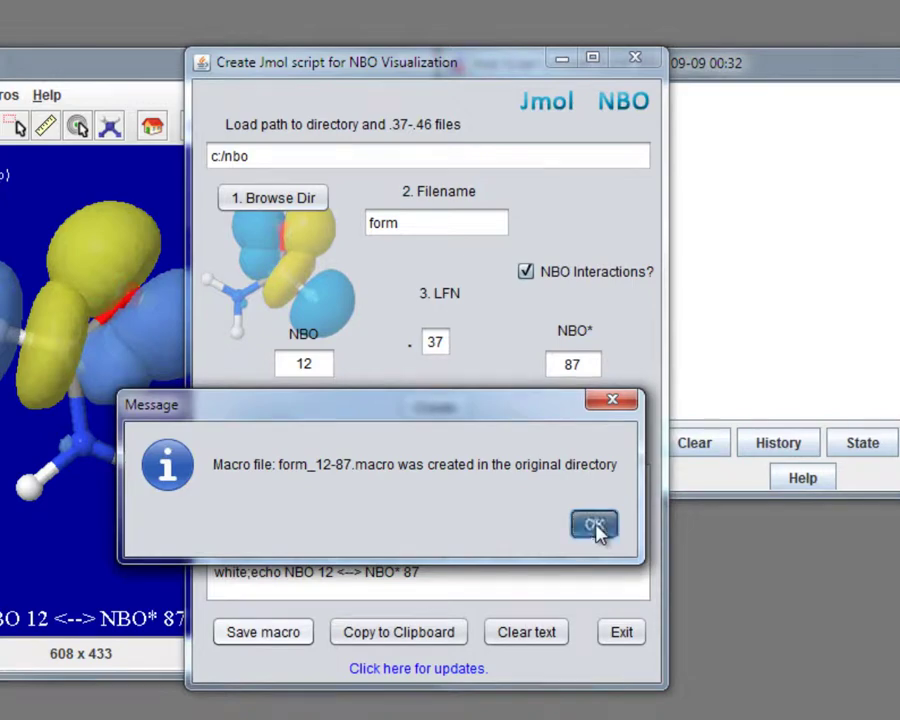
left_click(598, 525)
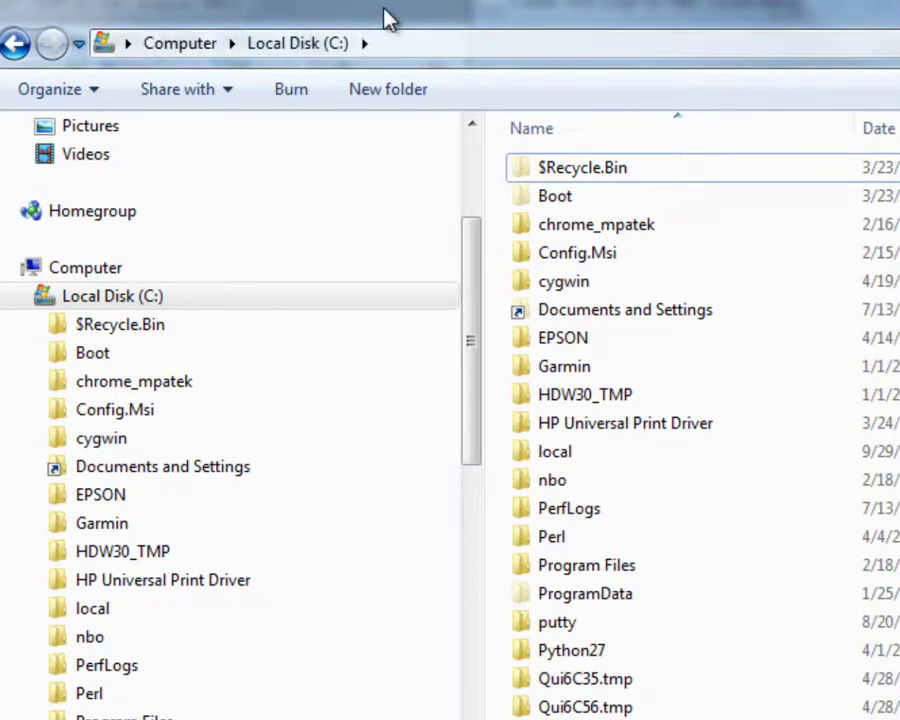
- Copy form_12-87.macro from the C:\nbo folder and return to the C: drive
left_click(90, 640)
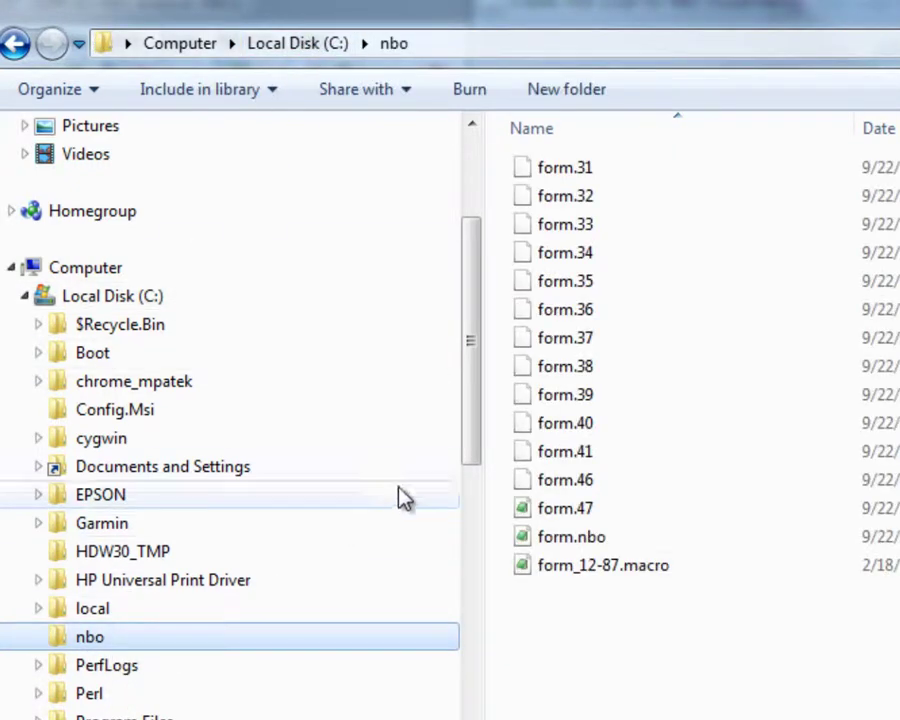
mouse_move(533, 575)
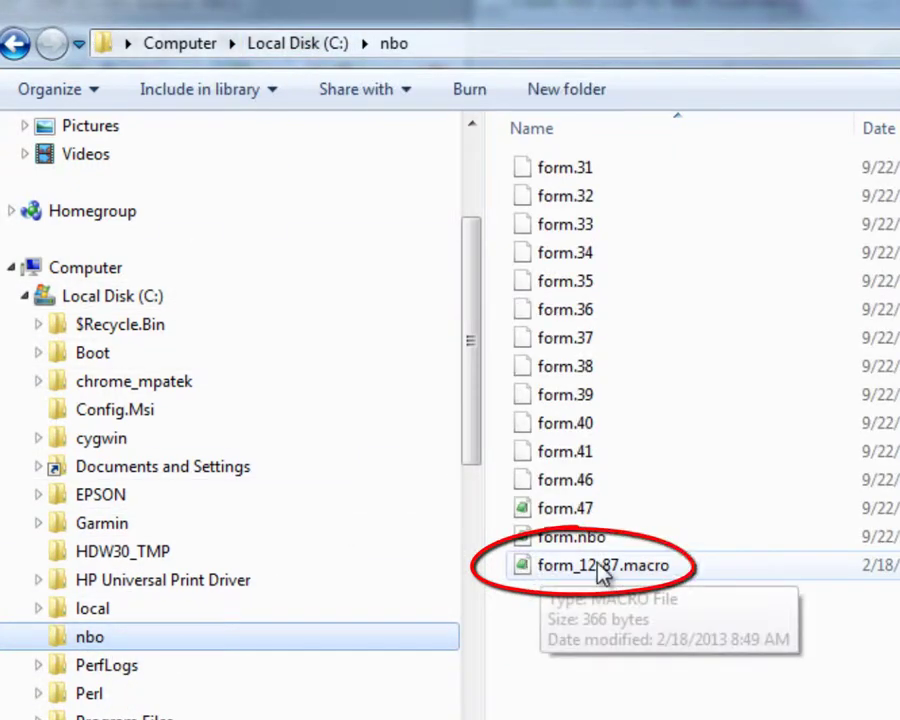
left_click(533, 576)
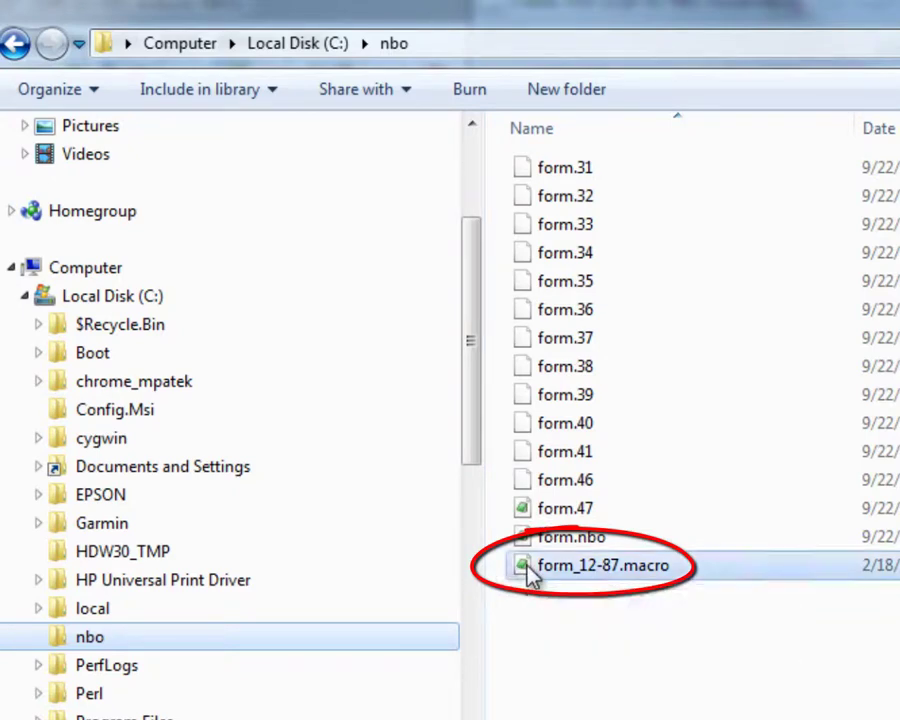
double_click(529, 567)
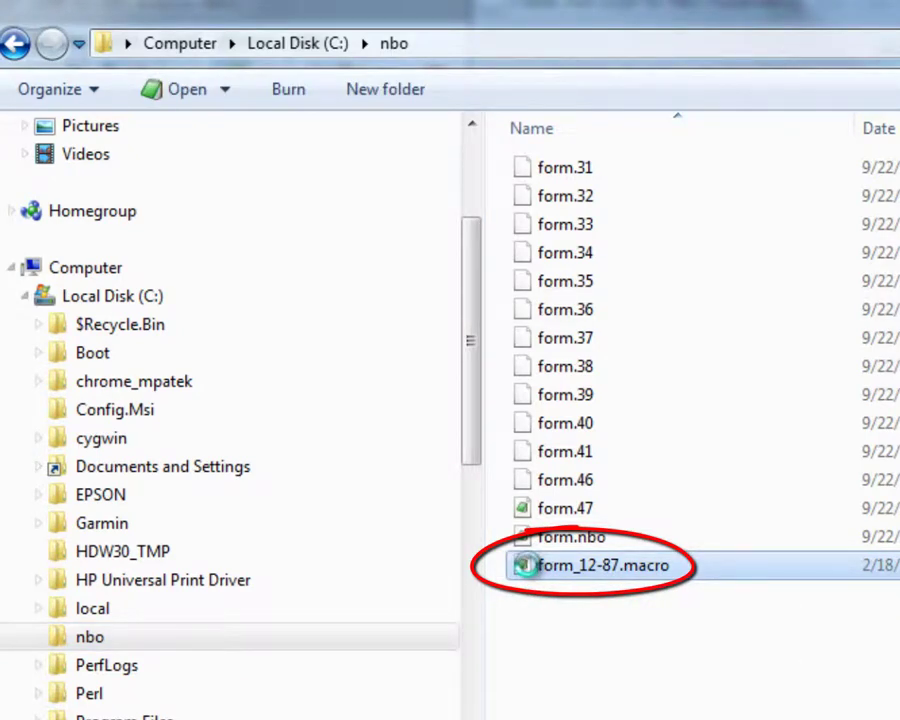
right_click(532, 575)
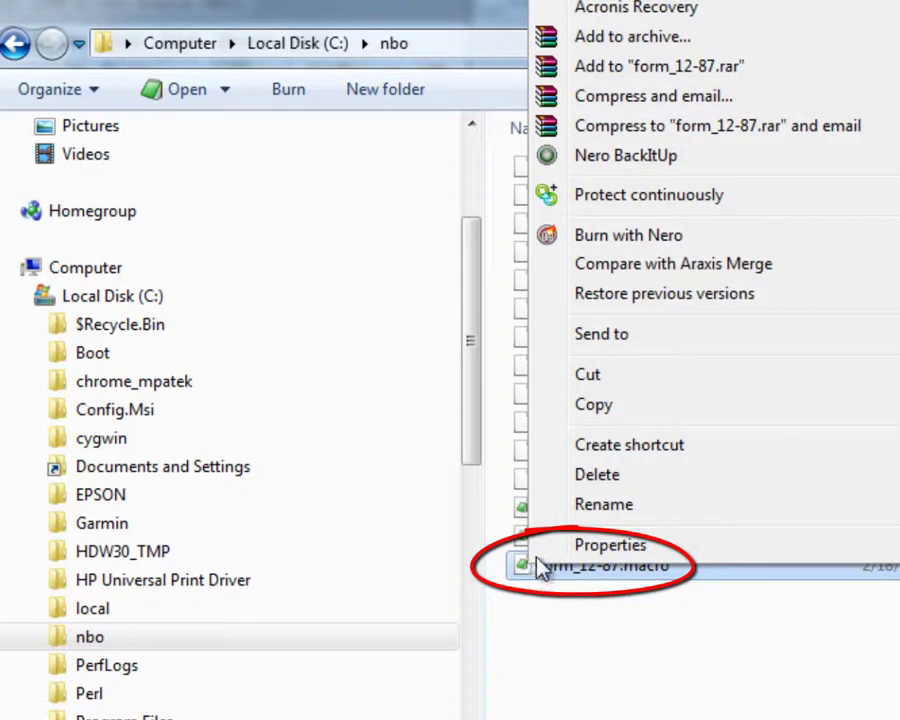
left_click(598, 406)
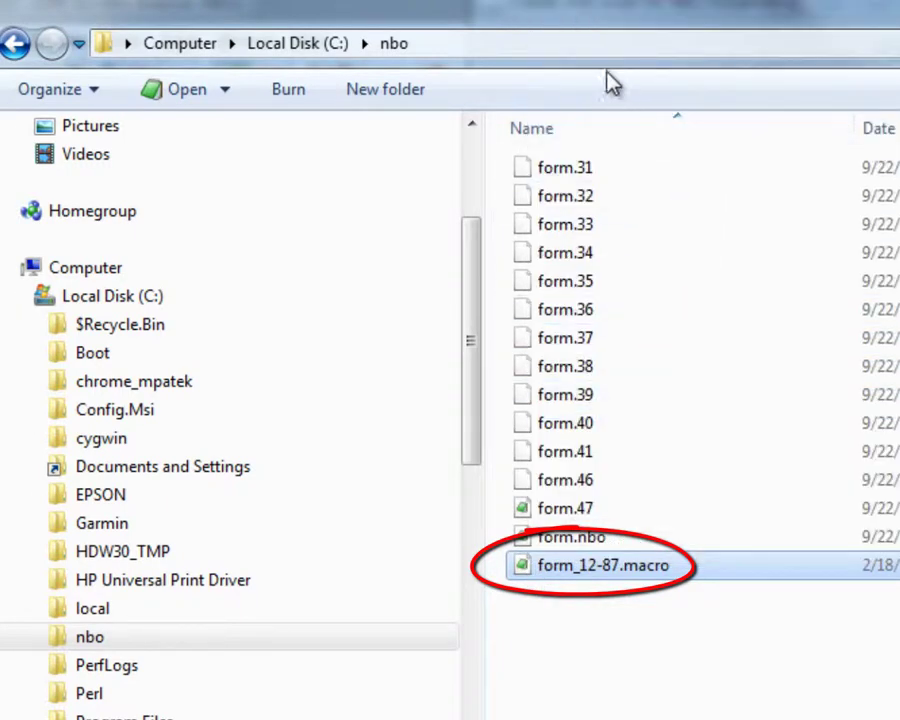
left_click(250, 45)
left_click(101, 44)
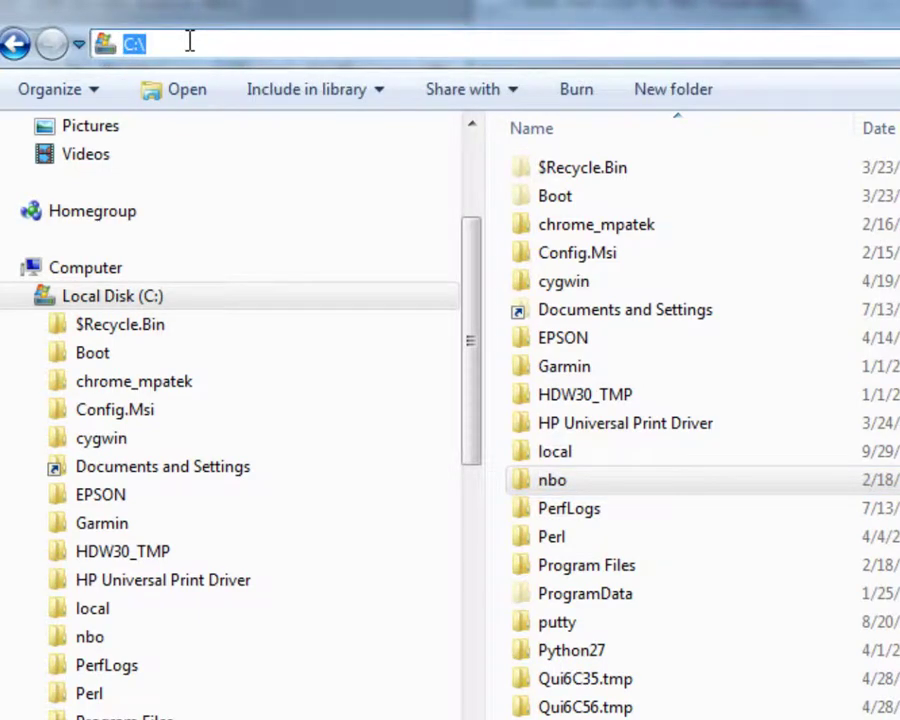
- Go to %userprofile%/.jmol/macros and paste form_12-87.macro there
type("%use")
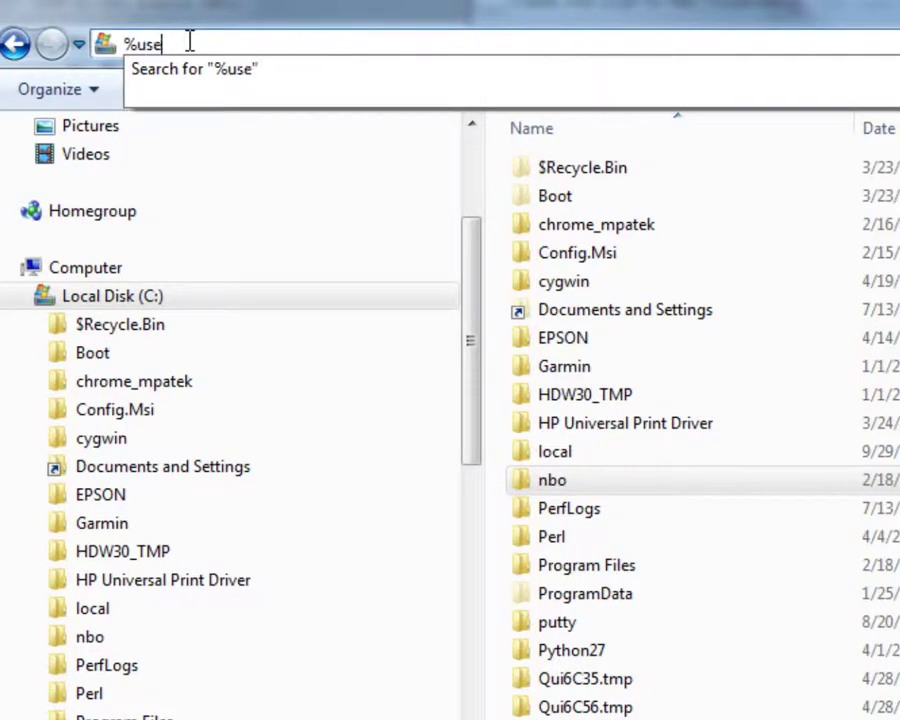
type("rprofile")
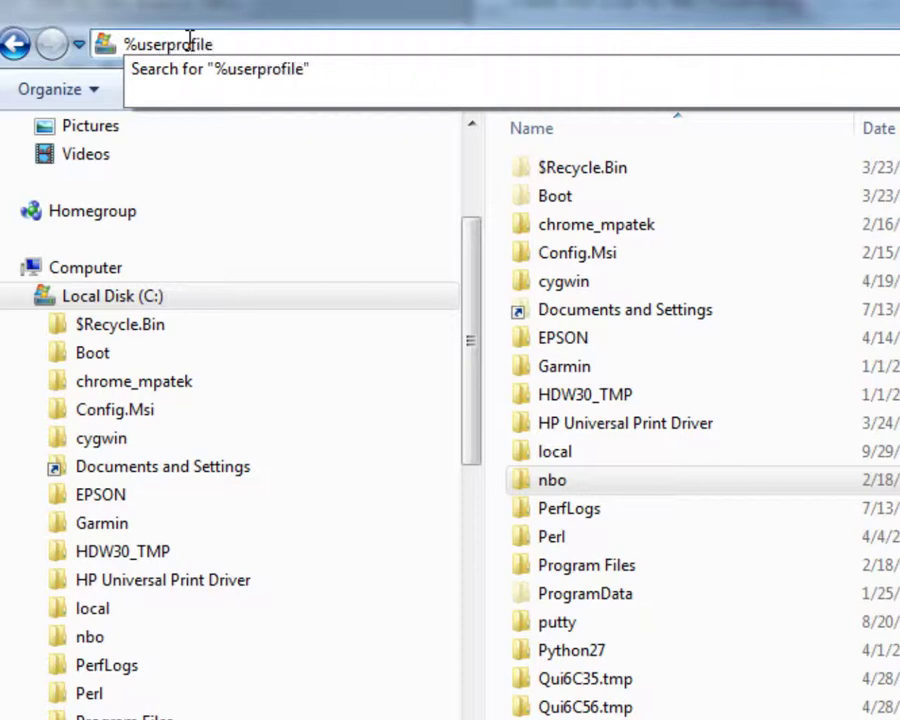
type("%")
type("/.jm")
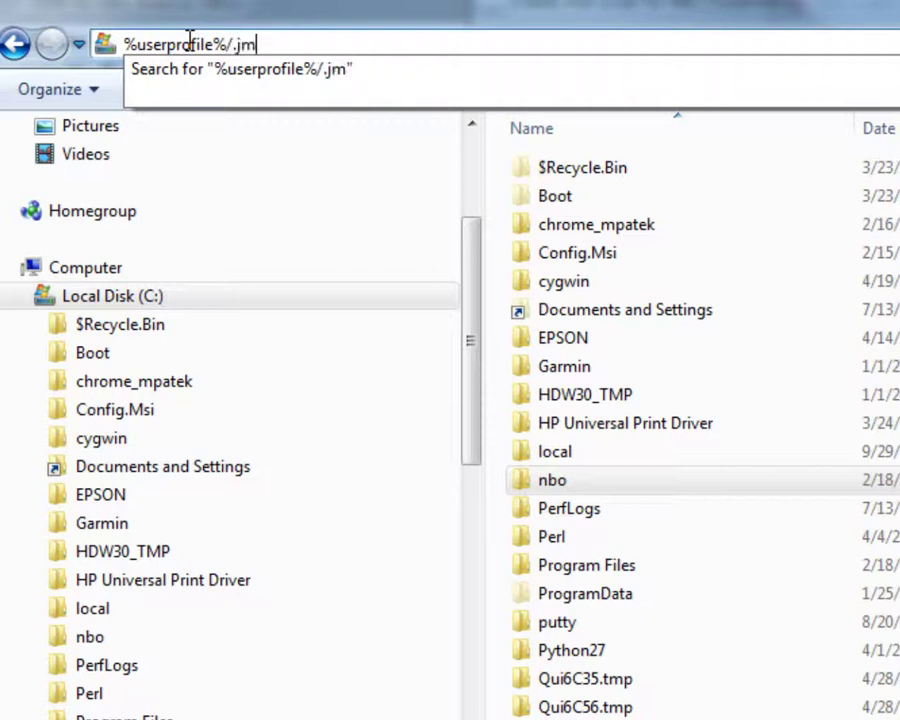
type("ol/ma")
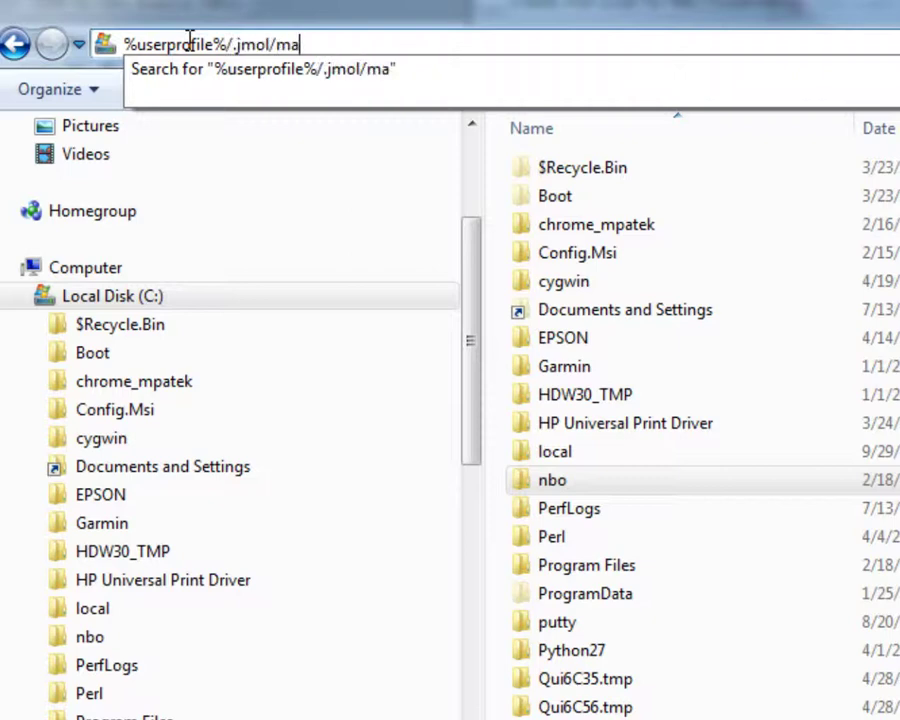
type("cros")
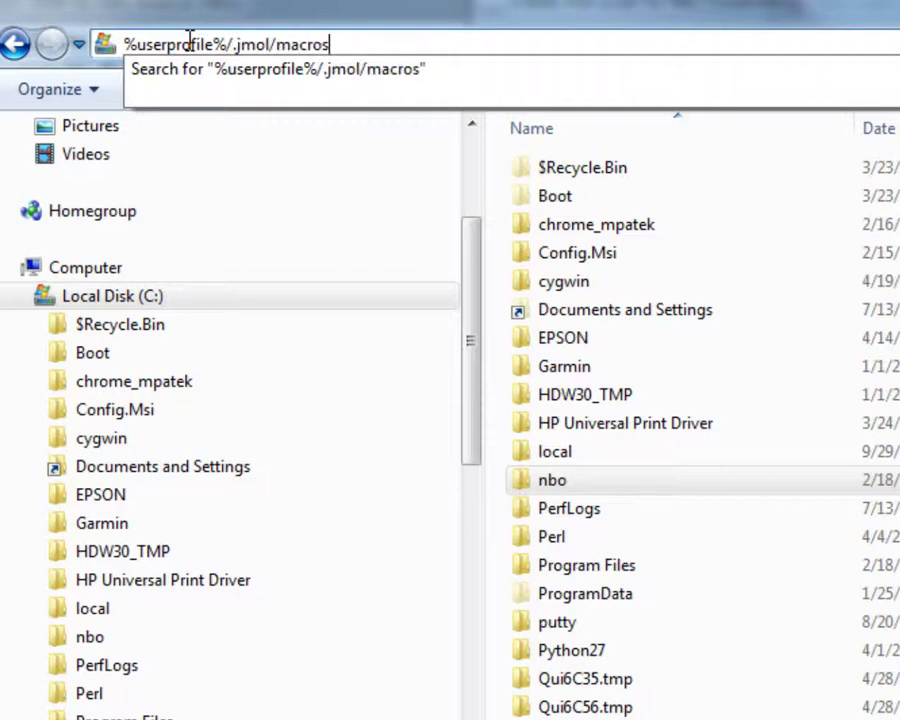
key("Return")
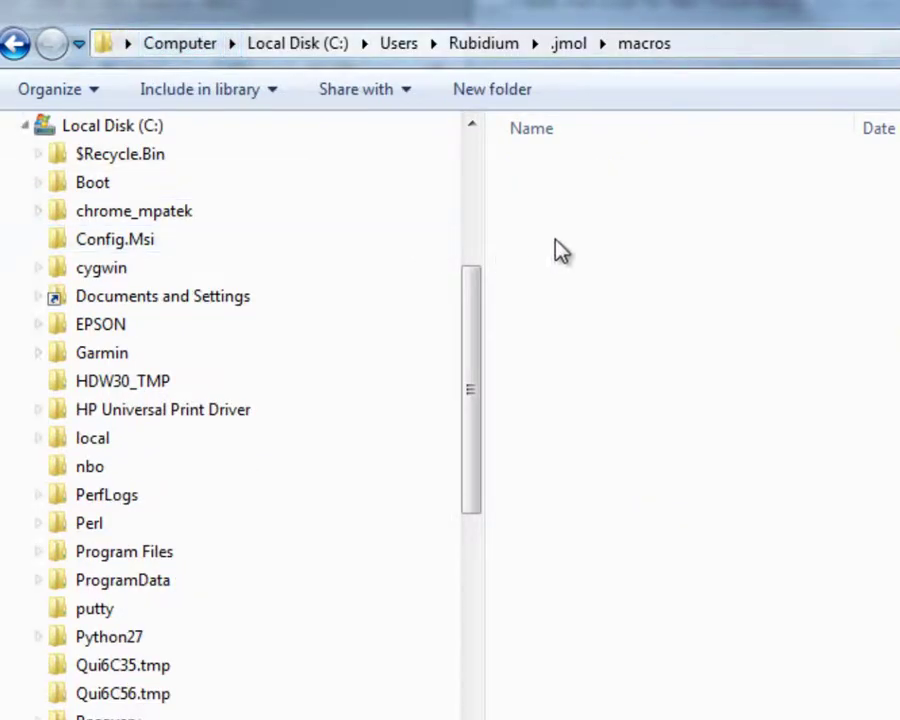
key("ctrl+v")
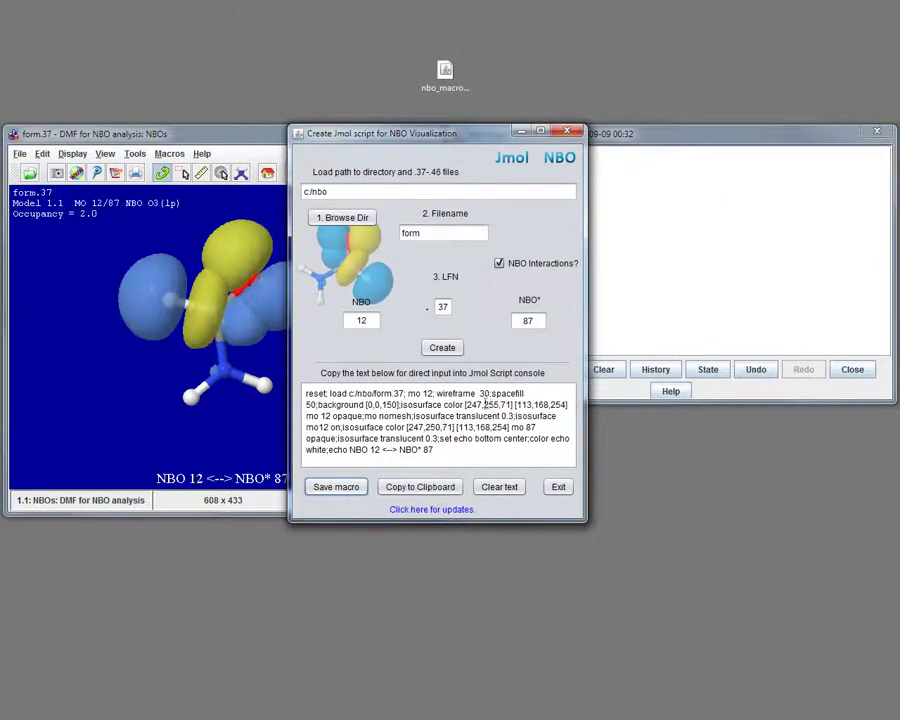
- Close the script maker and run form_12 from Jmol's Macros menu, rotating the NBO 12/NBO* 87 pair
left_click(558, 487)
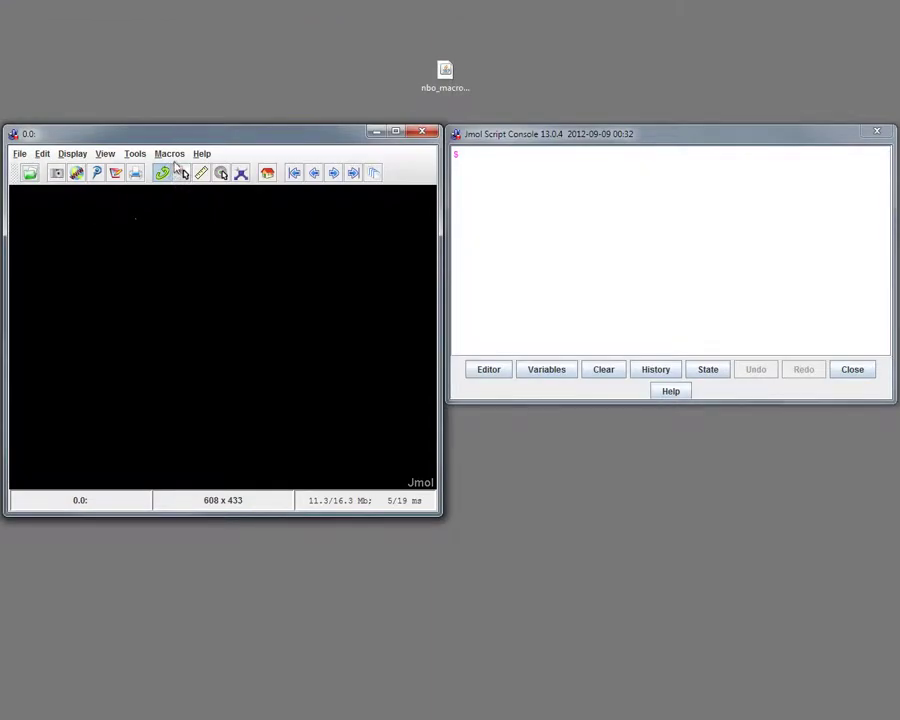
left_click(169, 155)
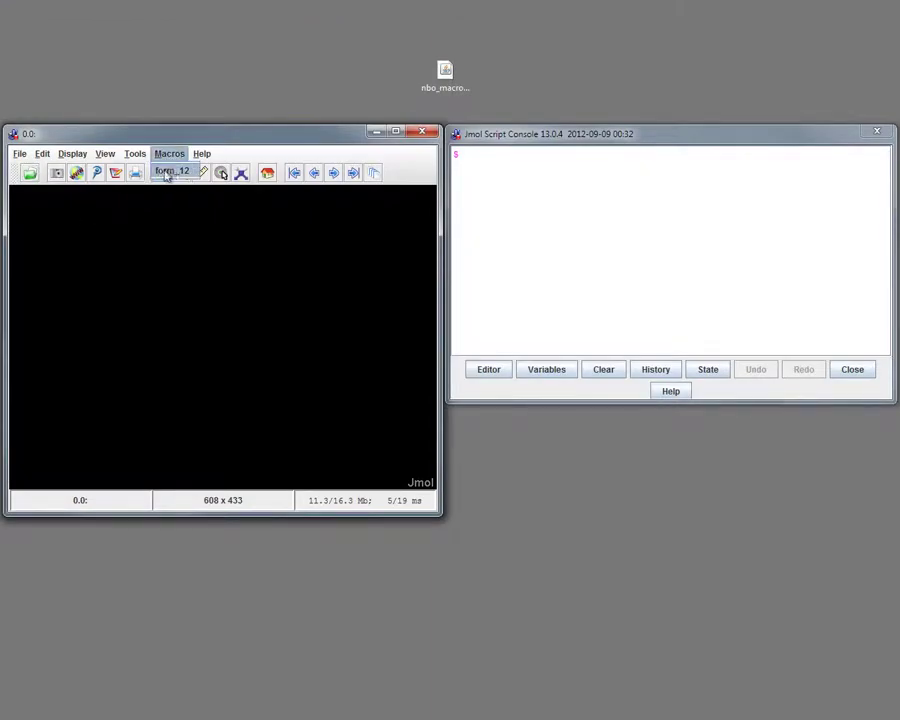
left_click(181, 174)
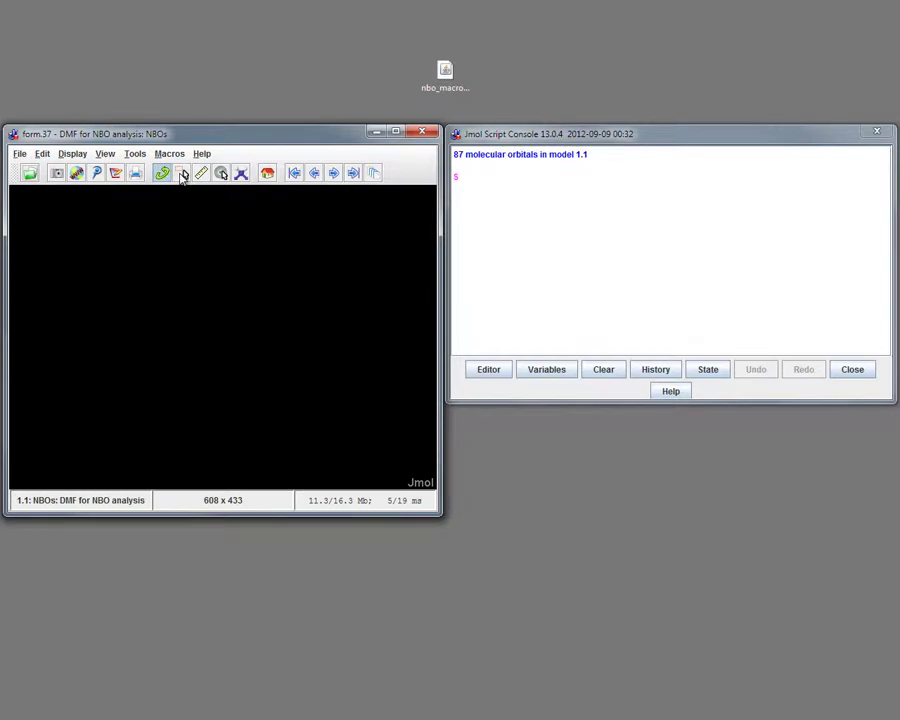
mouse_move(197, 301)
left_mouse_down()
mouse_move(119, 278)
mouse_move(241, 315)
mouse_move(287, 239)
mouse_move(151, 263)
mouse_move(272, 236)
mouse_move(217, 257)
left_mouse_up()
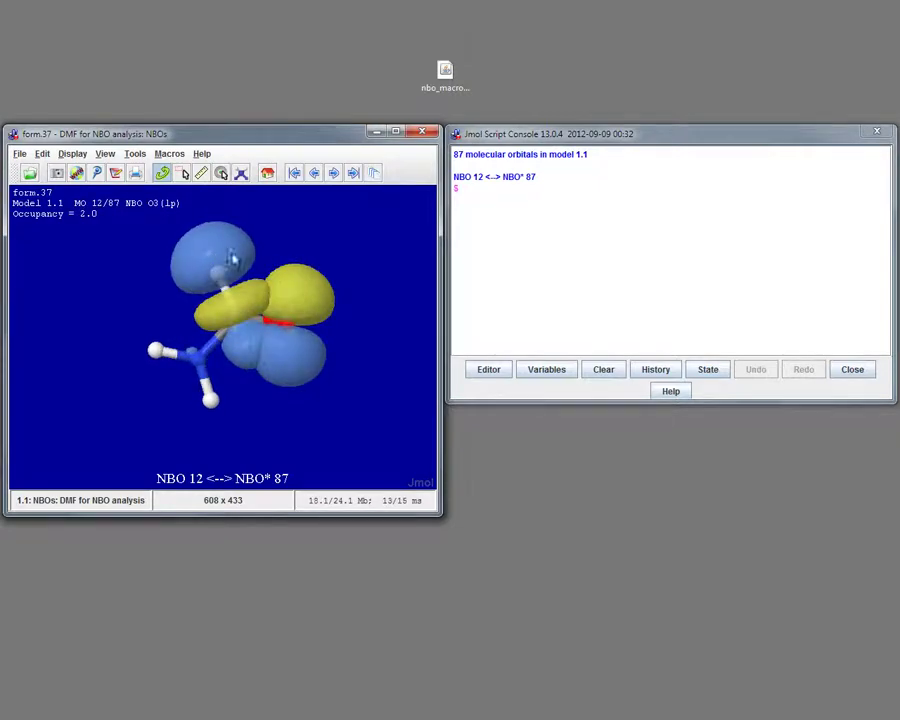